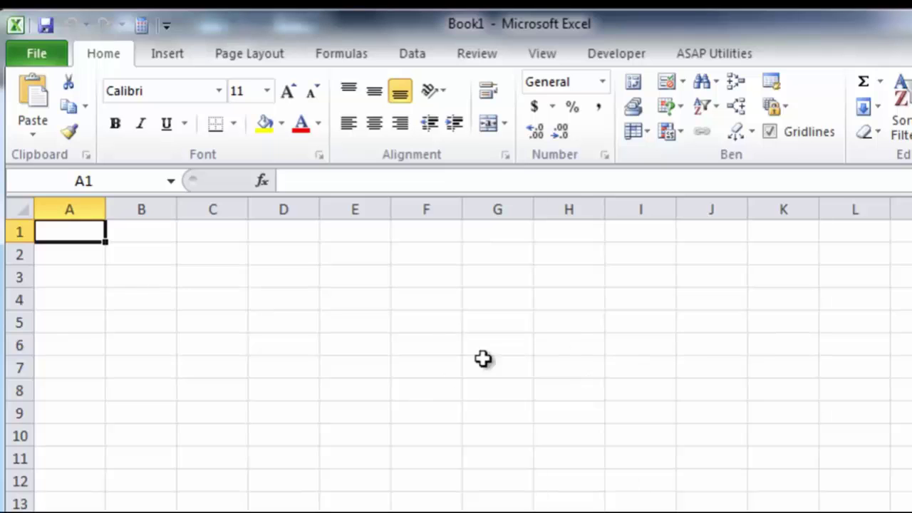
# Select whole columns one after another, from column A across to column H
pyautogui.click(83, 204)
pyautogui.click(134, 199)
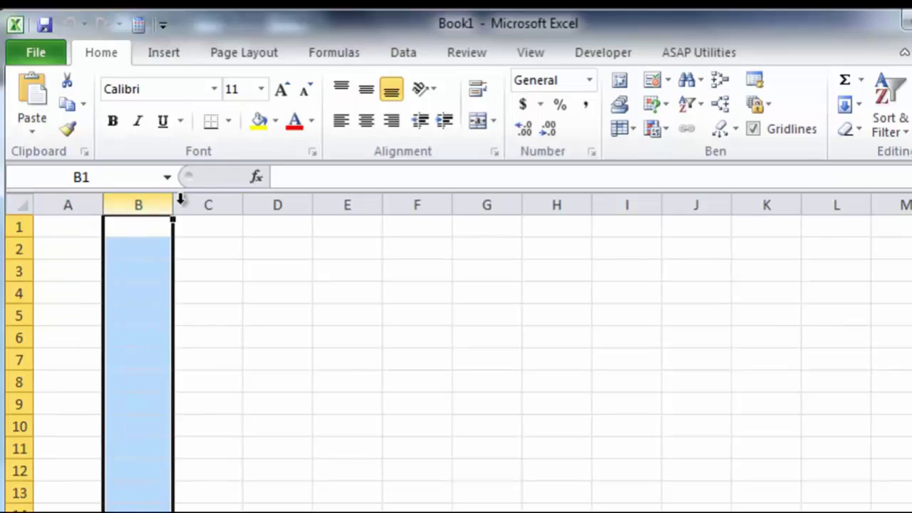
pyautogui.click(209, 203)
pyautogui.click(274, 203)
pyautogui.click(344, 203)
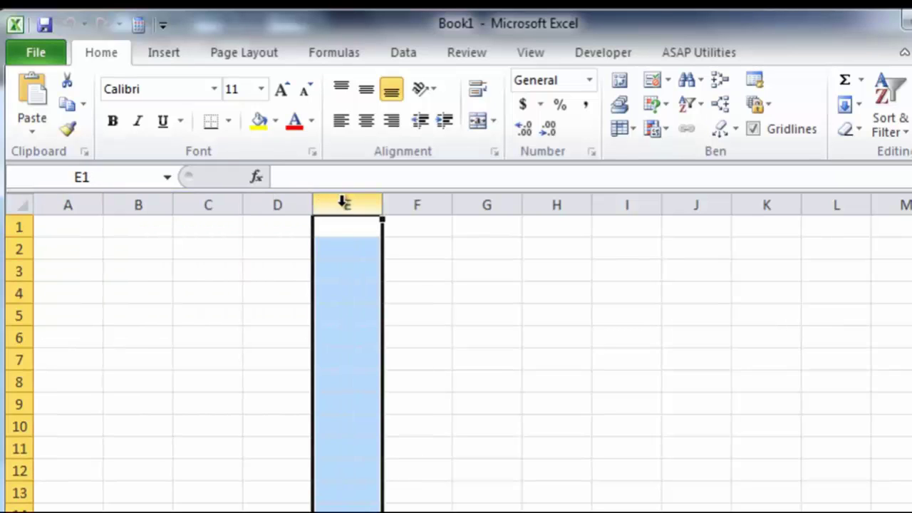
pyautogui.click(424, 203)
pyautogui.click(551, 202)
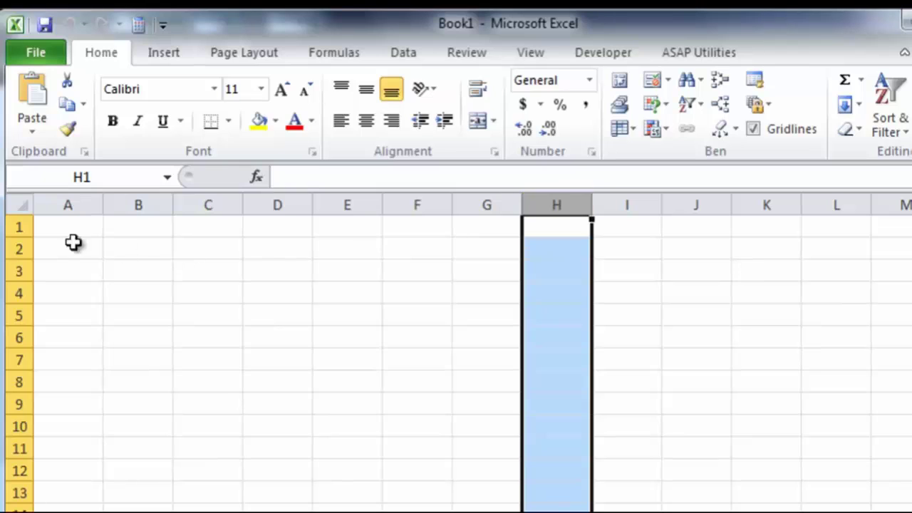
# Select whole rows 1, 2, 3 and 4 one after another
pyautogui.click(18, 228)
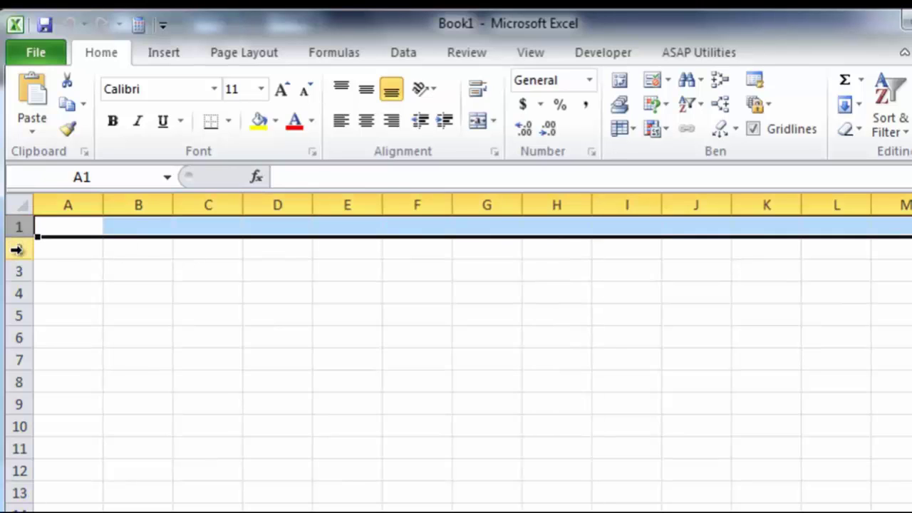
pyautogui.click(19, 248)
pyautogui.click(20, 270)
pyautogui.click(20, 293)
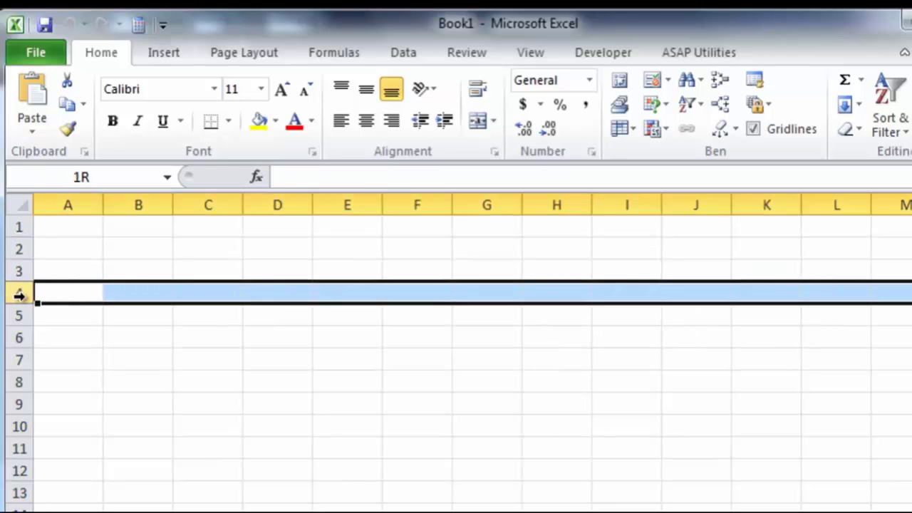
# Select cell B2, move to A2, jump to the last row of column A, and return to cell A1
pyautogui.click(138, 249)
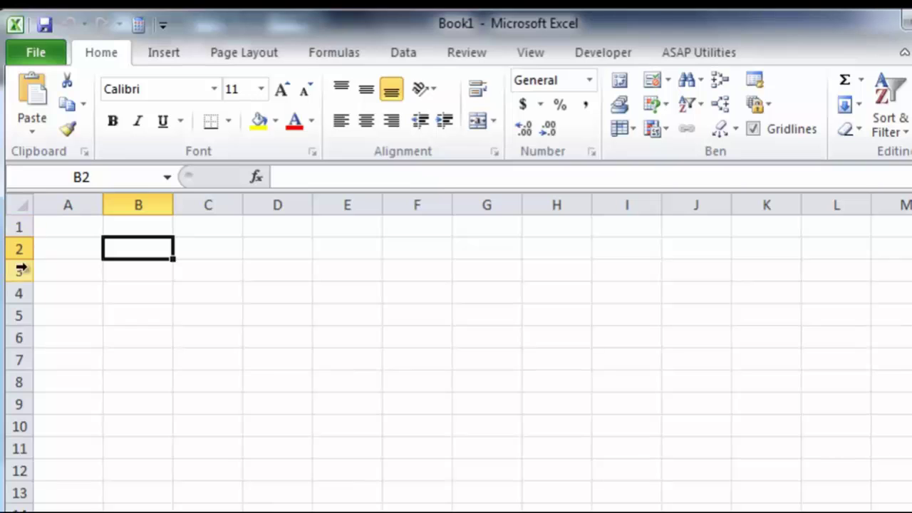
pyautogui.press('Left')
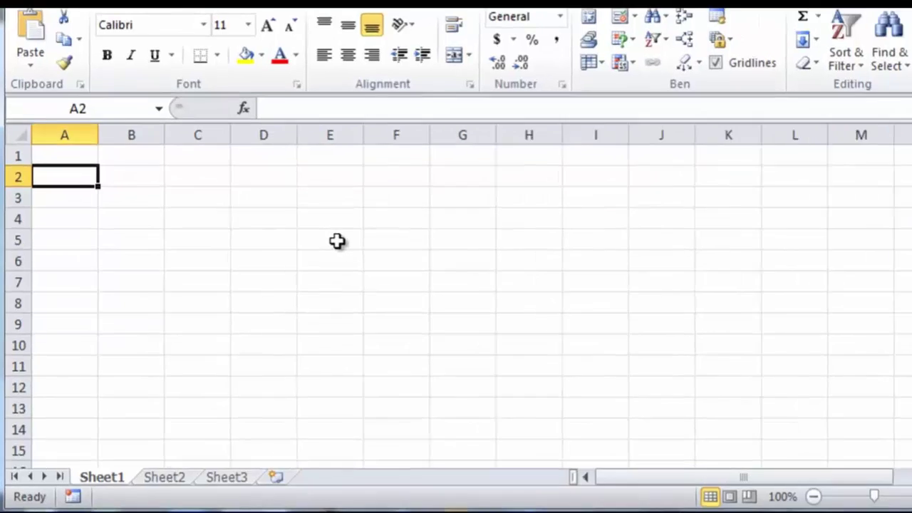
pyautogui.press('End')
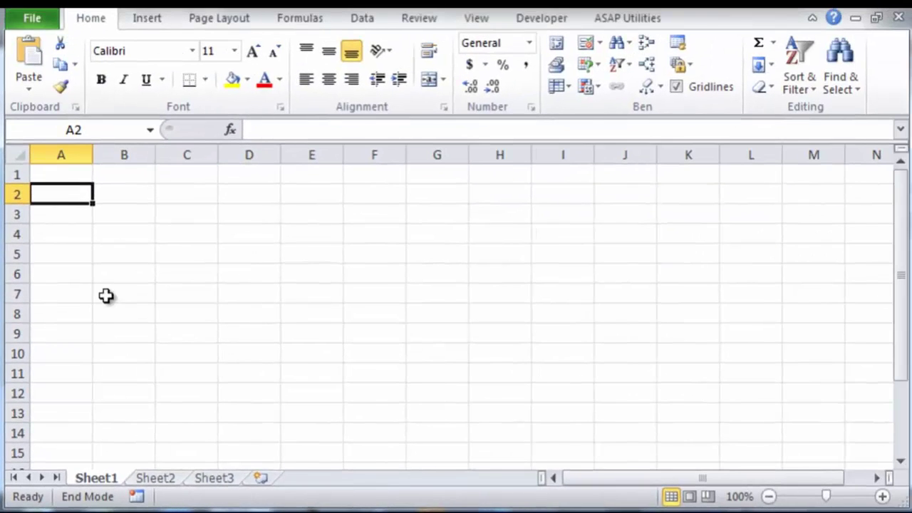
pyautogui.press('Down')
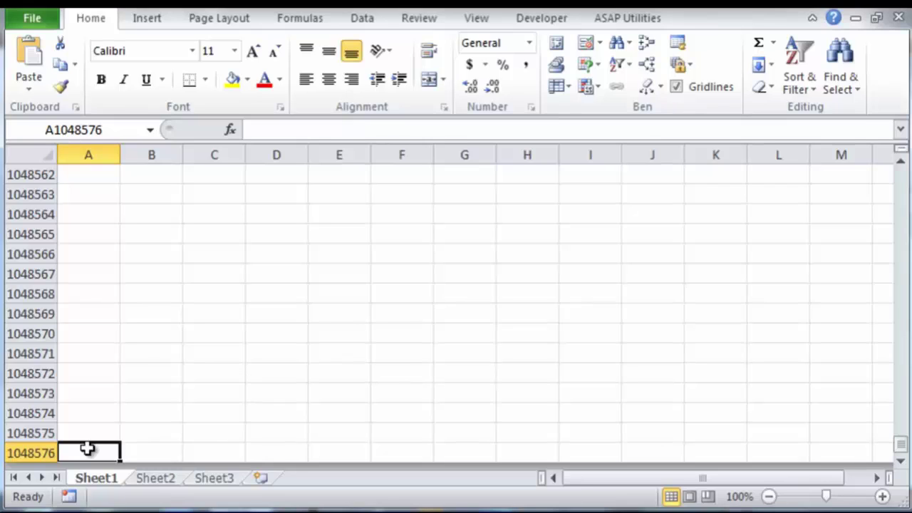
pyautogui.press('End')
pyautogui.press('Up')
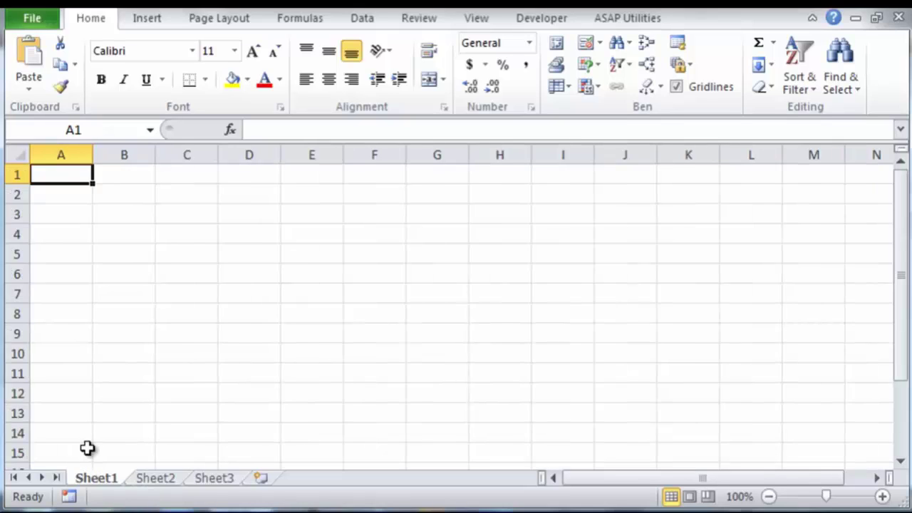
# Jump from cell A1 to the last column of row 1 and bring the first columns back into view
pyautogui.press('End')
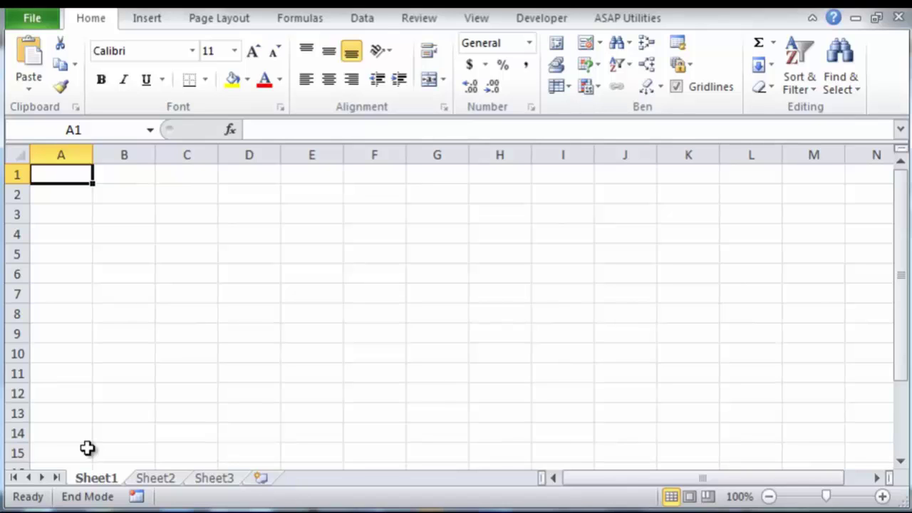
pyautogui.press('Right')
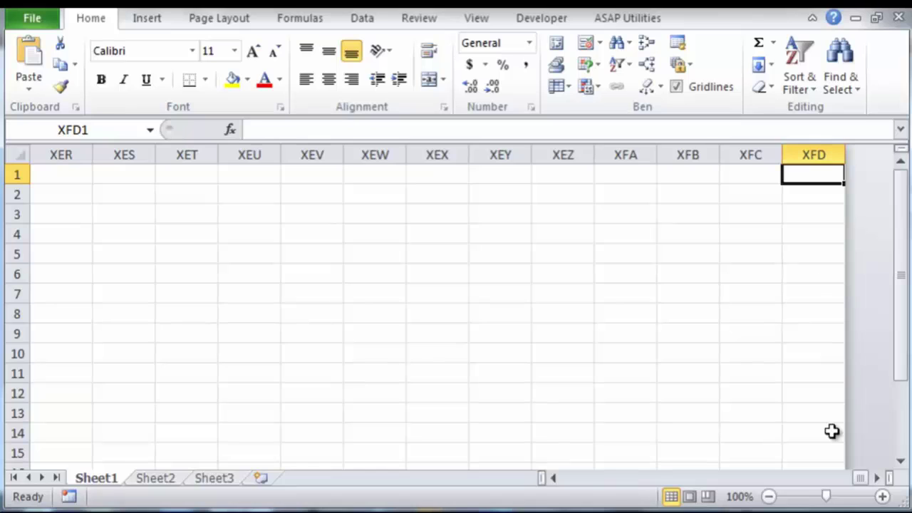
pyautogui.moveTo(865, 479); pyautogui.dragTo(601, 474)
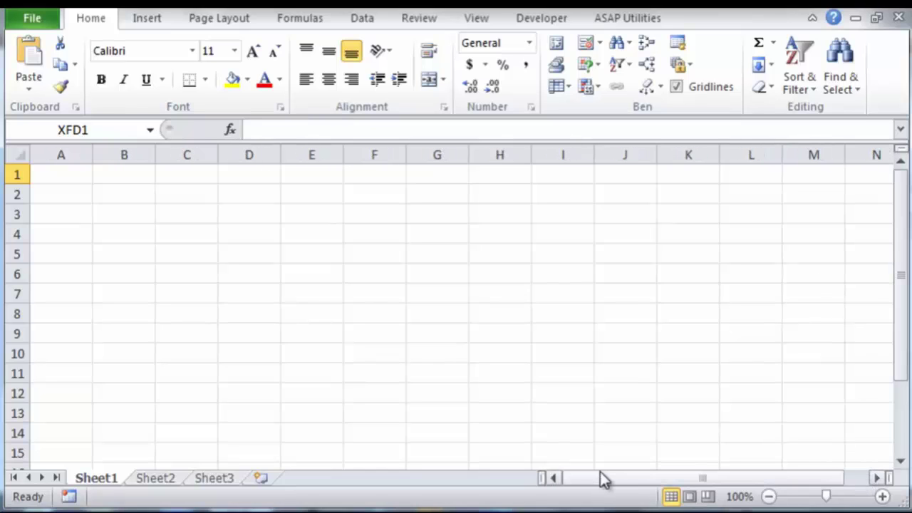
# Select a cell in row 3, jump to that row's last column, and return to cell A1
pyautogui.click(879, 478)
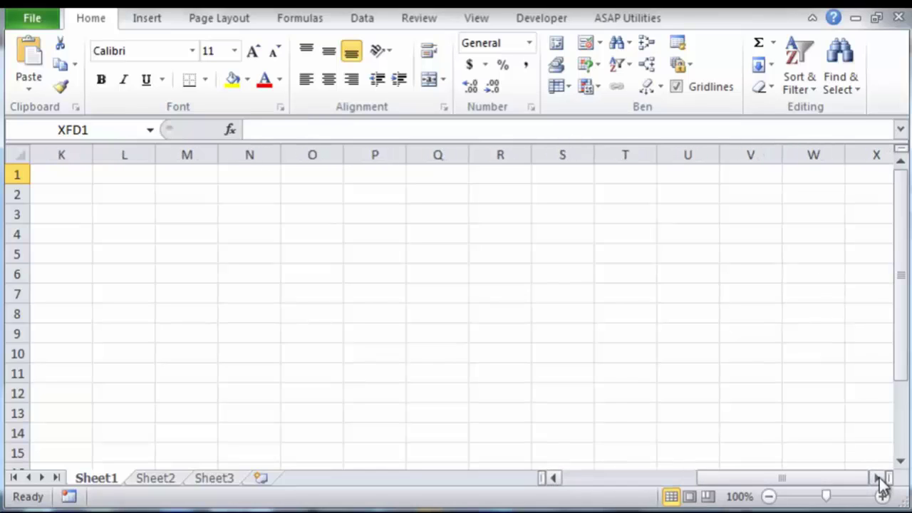
pyautogui.moveTo(880, 478); pyautogui.dragTo(880, 478)
pyautogui.click(631, 220)
pyautogui.hotkey('ctrl', 'Right')
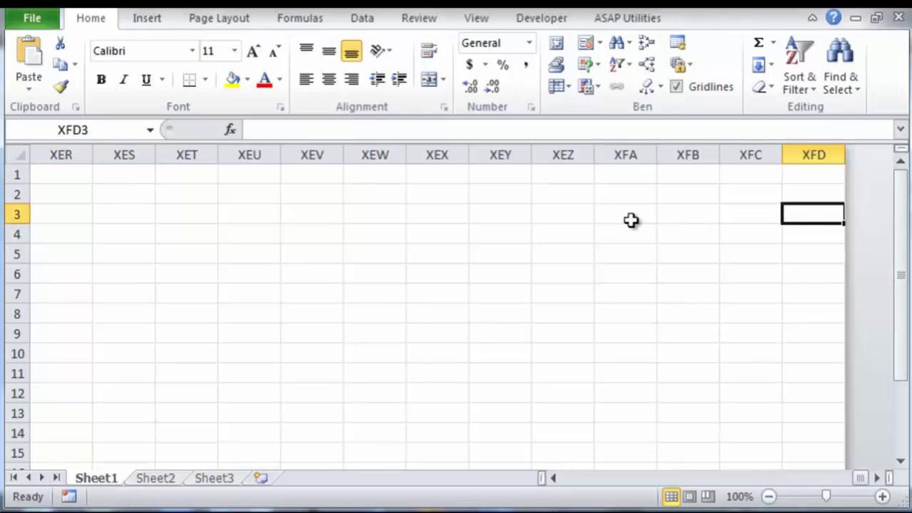
pyautogui.hotkey('ctrl', 'Left')
pyautogui.hotkey('ctrl', 'Up')
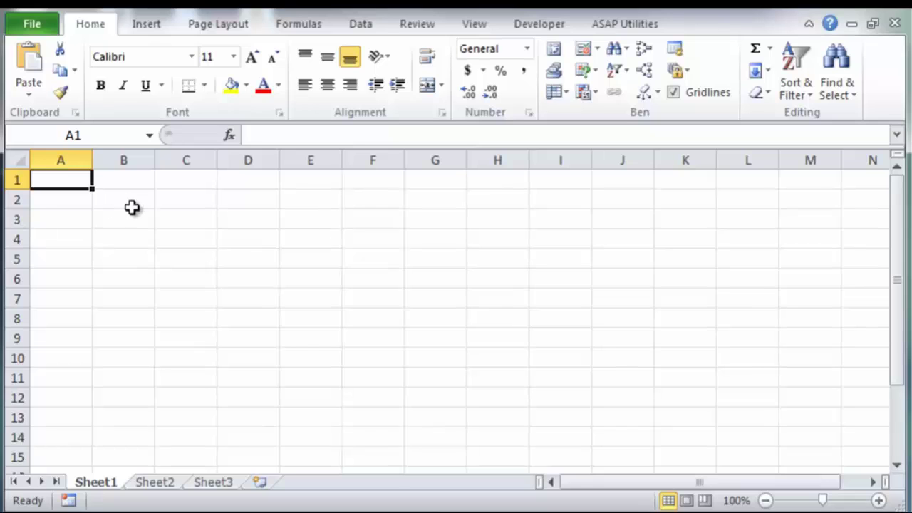
# Select cells C3, D5 and B2 in turn to see how each cell is addressed
pyautogui.click(179, 226)
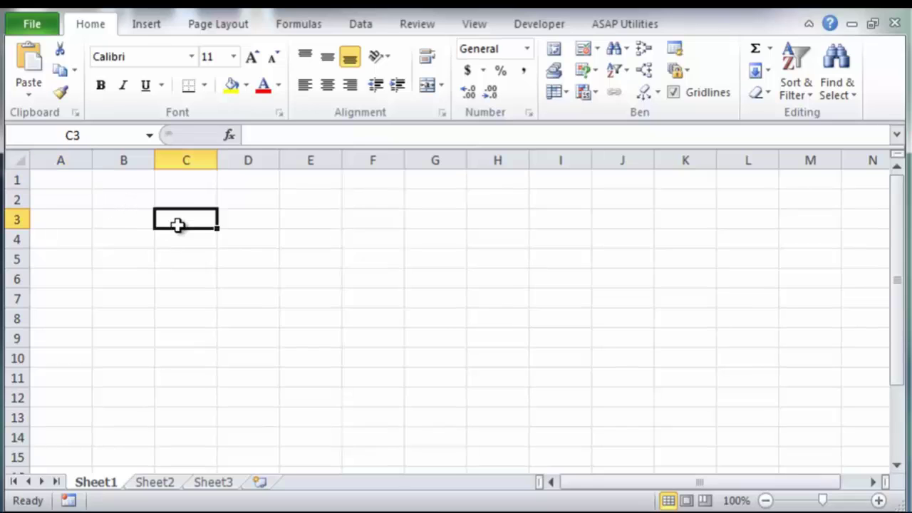
pyautogui.click(249, 268)
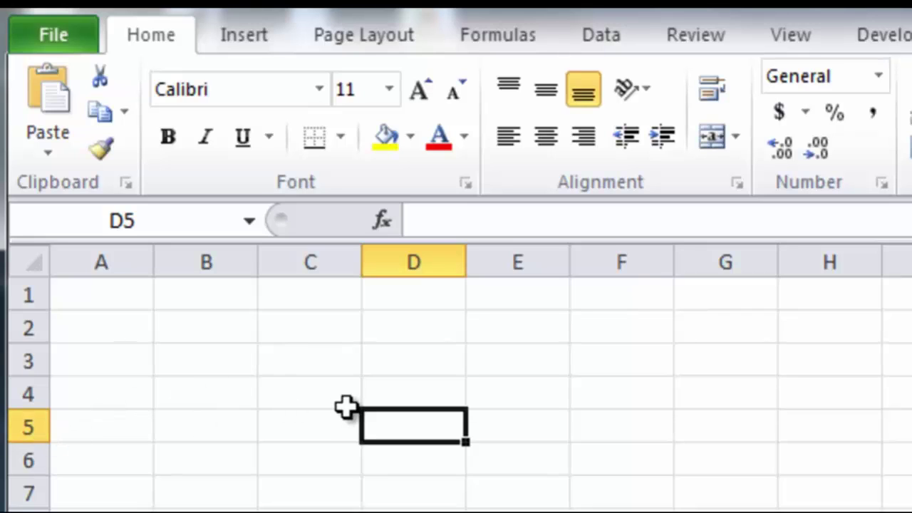
pyautogui.click(223, 329)
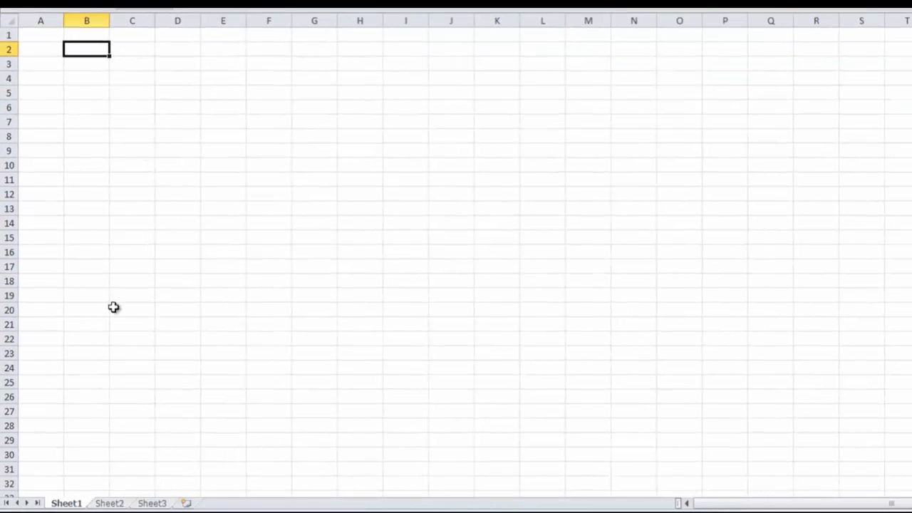
# View Sheet2 and Sheet3, and return to Sheet1
pyautogui.click(120, 504)
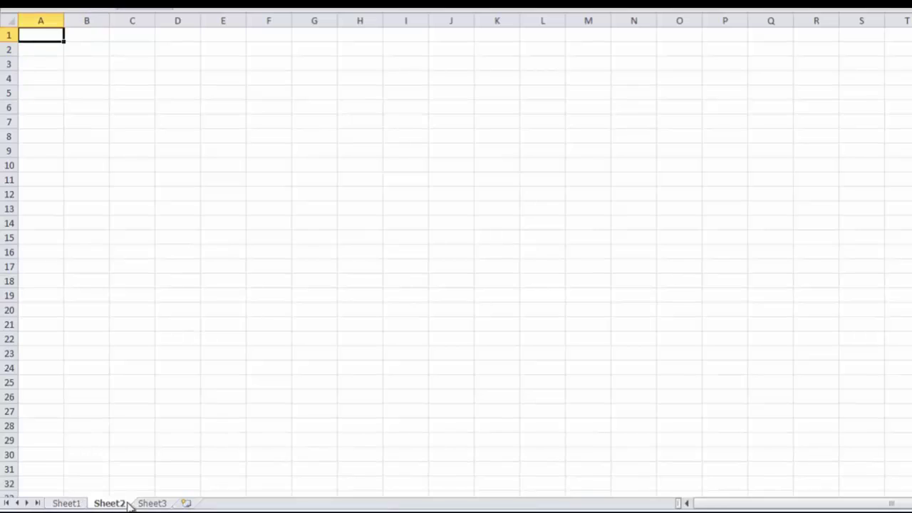
pyautogui.click(166, 503)
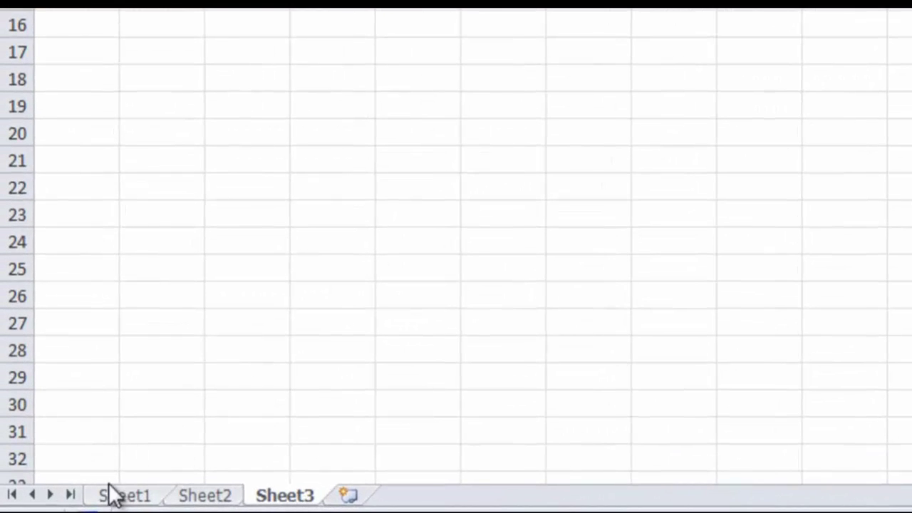
pyautogui.click(67, 503)
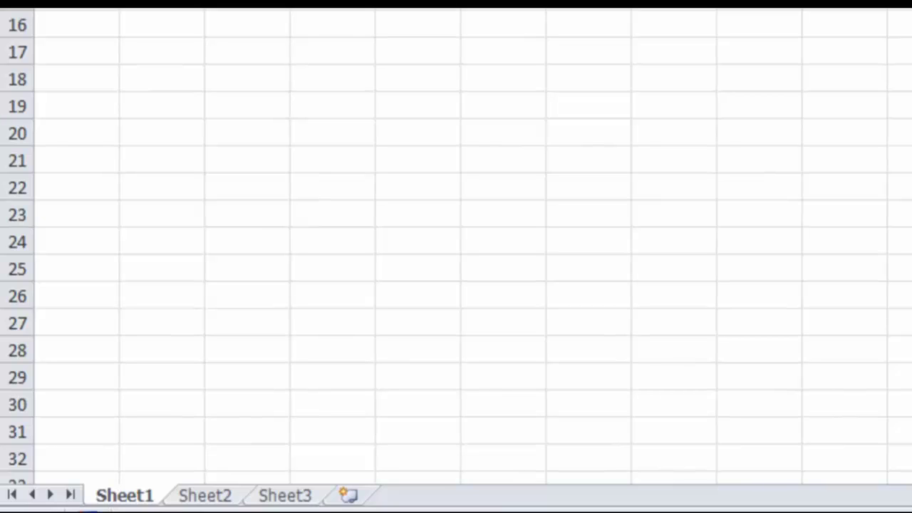
# Insert a new blank worksheet in front of Sheet1
pyautogui.rightClick(150, 499)
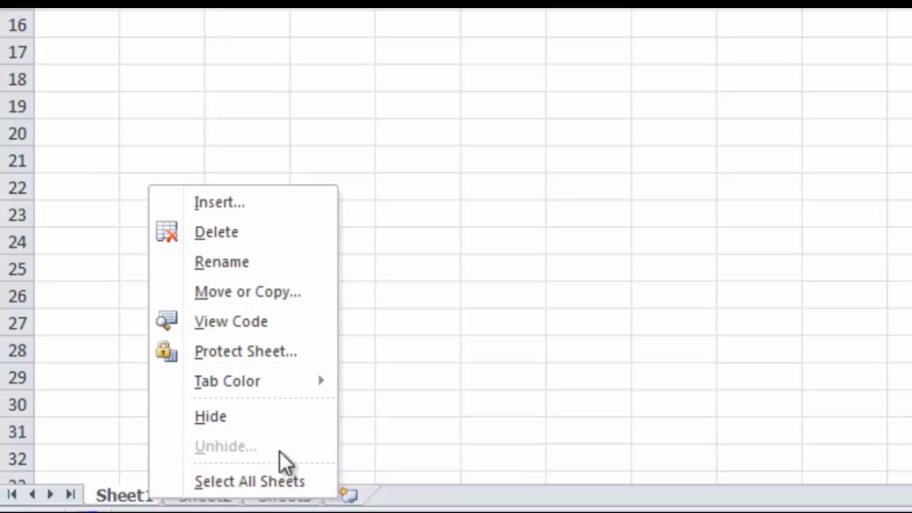
pyautogui.click(279, 206)
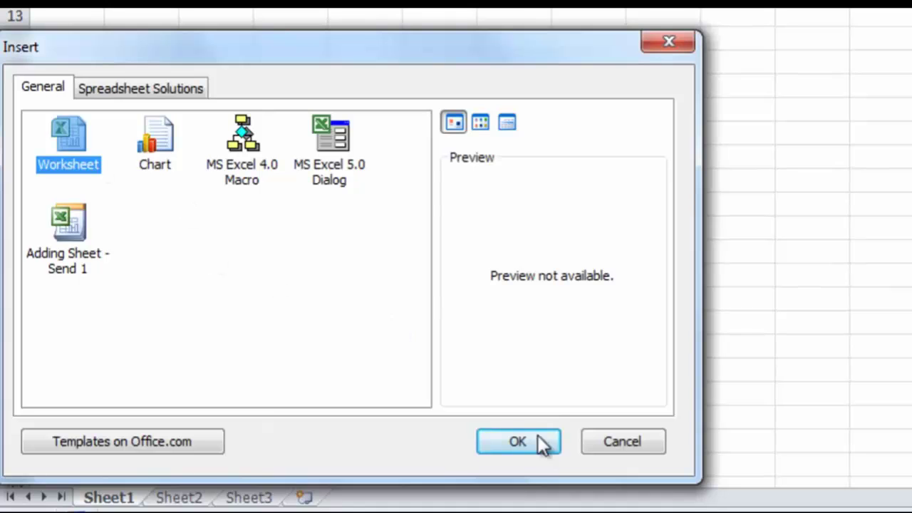
pyautogui.click(537, 438)
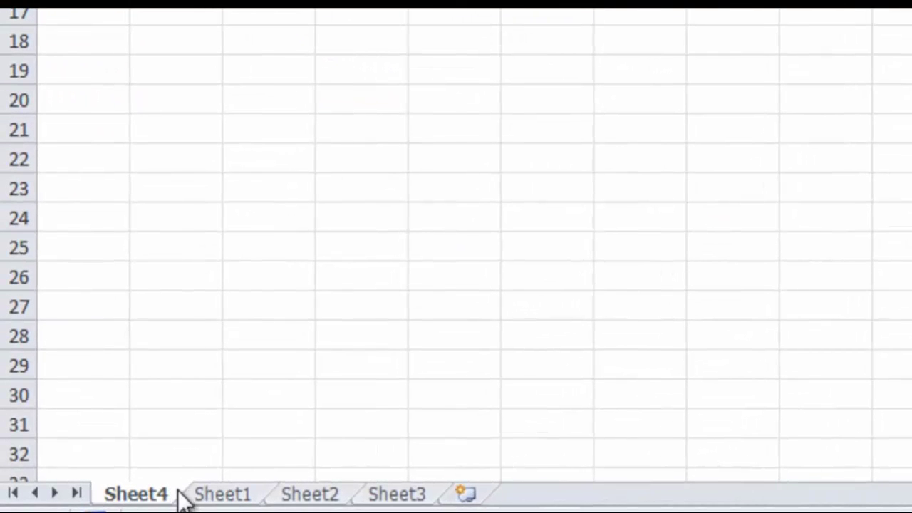
# Delete the worksheets Sheet4, Sheet3 and Sheet2, keeping only Sheet1
pyautogui.rightClick(176, 497)
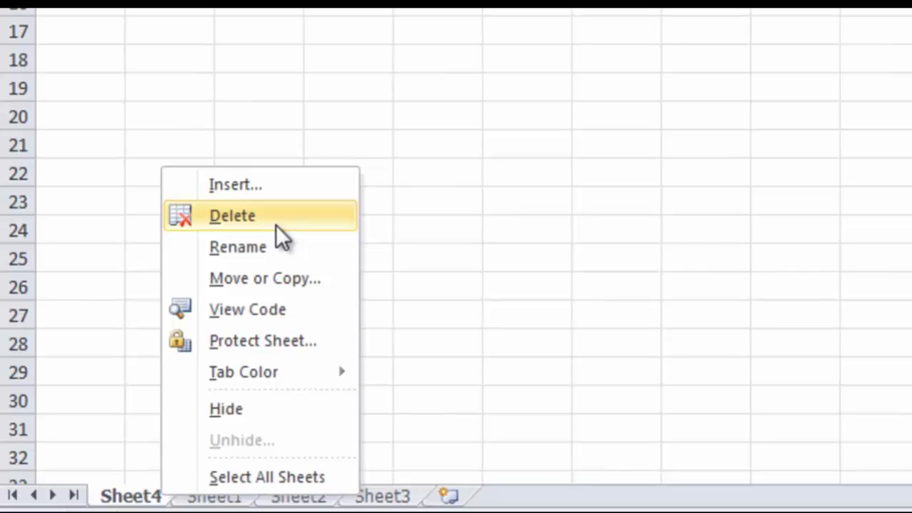
pyautogui.click(276, 225)
pyautogui.rightClick(295, 495)
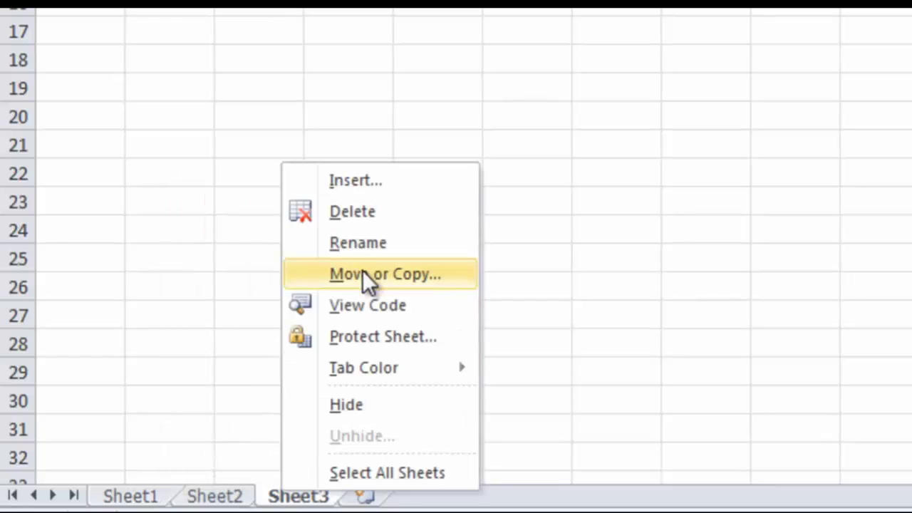
pyautogui.click(369, 214)
pyautogui.rightClick(244, 497)
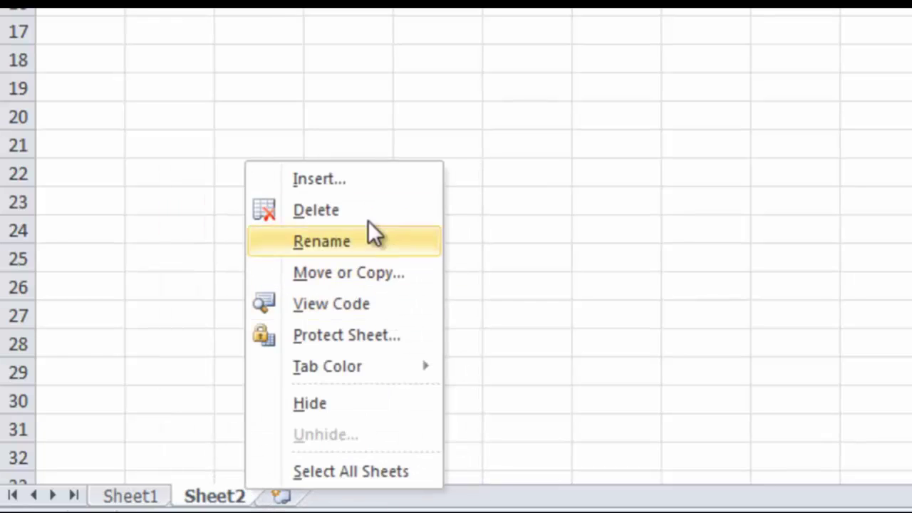
pyautogui.click(372, 212)
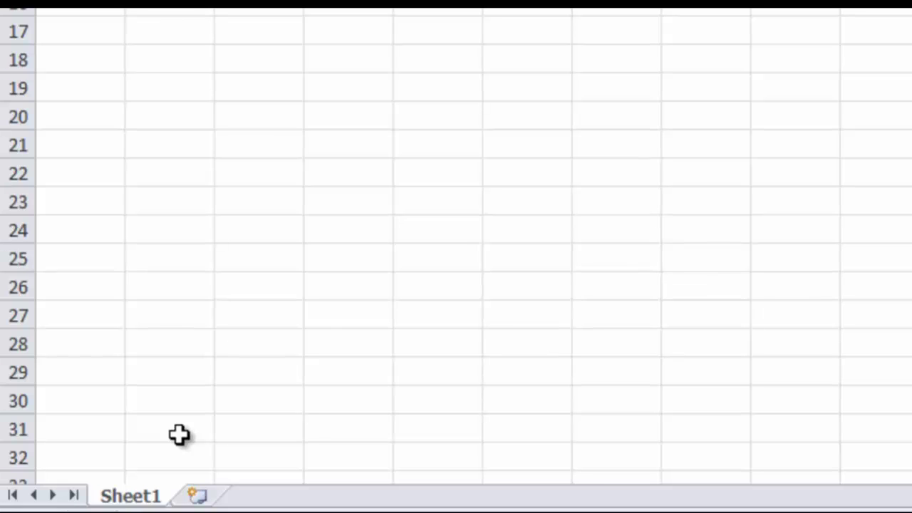
# Rename Sheet1 as "My First Sheet"
pyautogui.rightClick(152, 500)
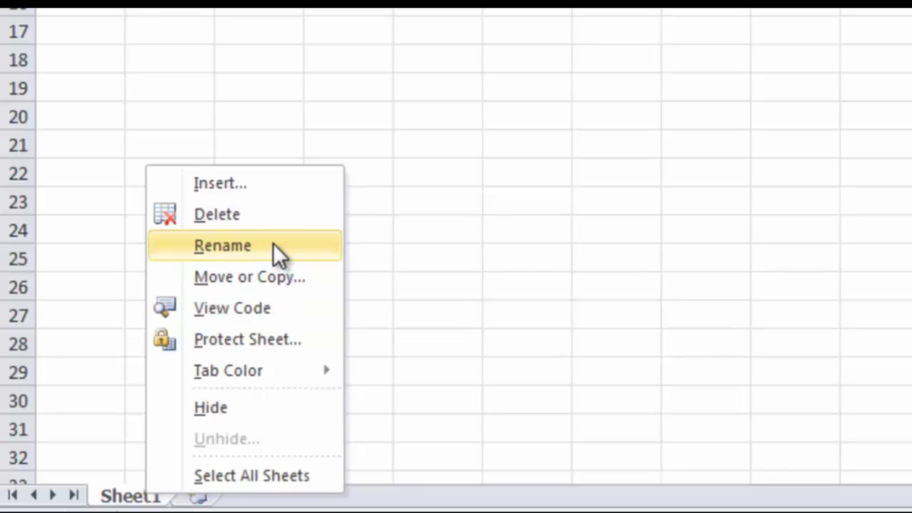
pyautogui.click(117, 387)
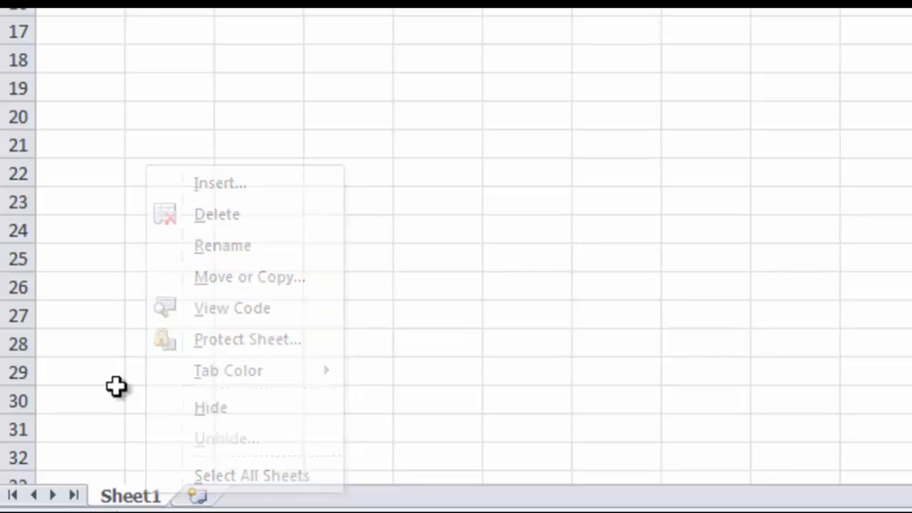
pyautogui.doubleClick(138, 497)
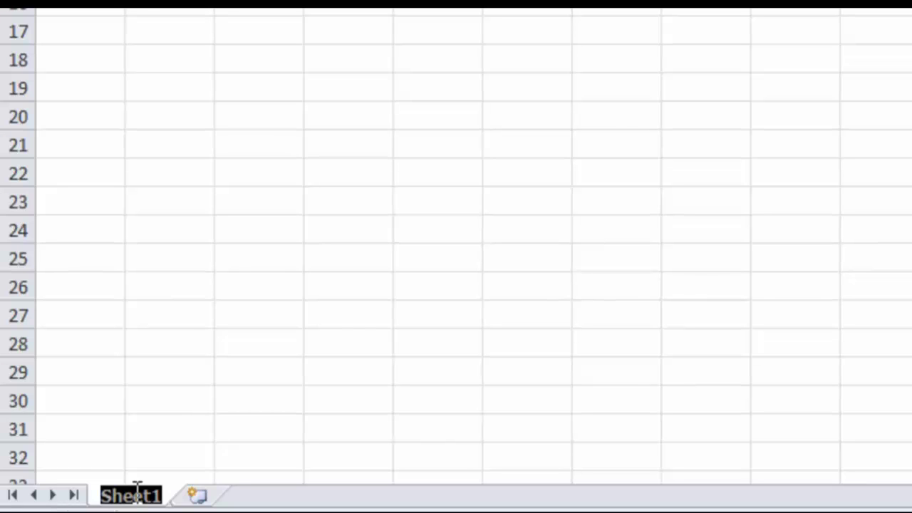
pyautogui.write('My first Sheet')
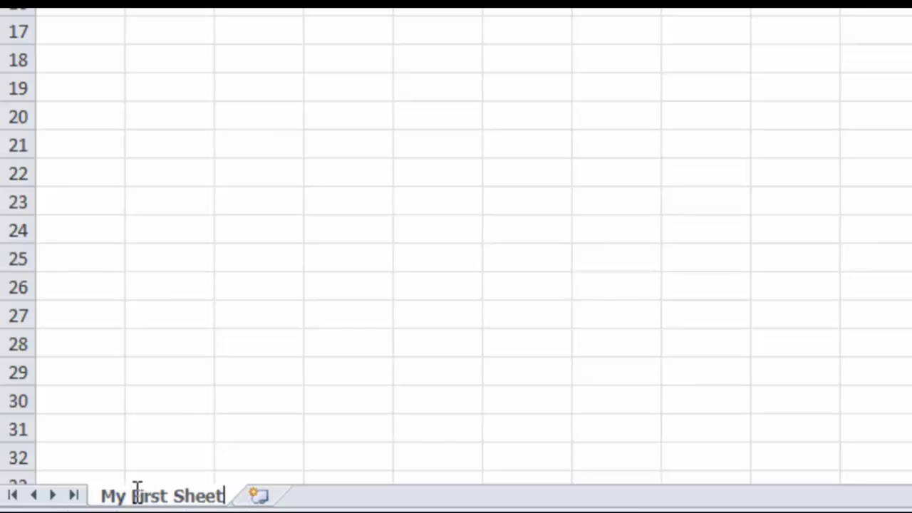
pyautogui.press('Return')
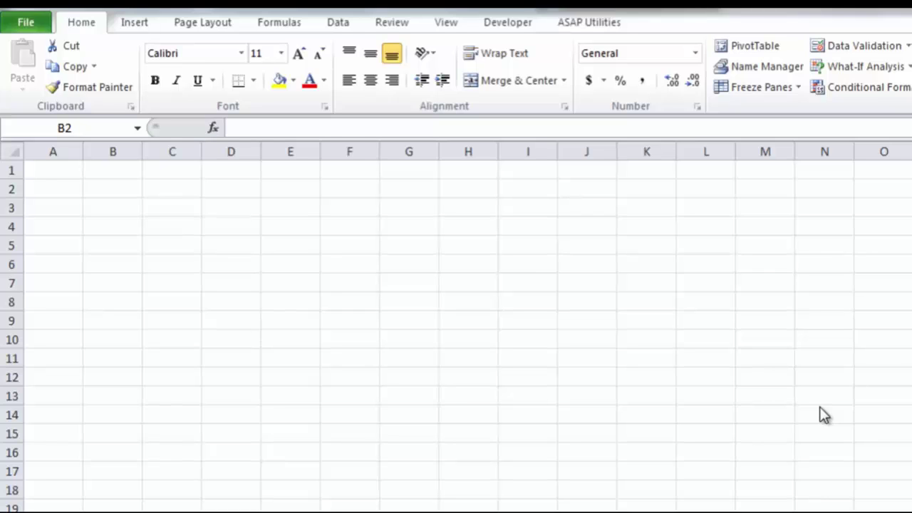
pyautogui.click(70, 188)
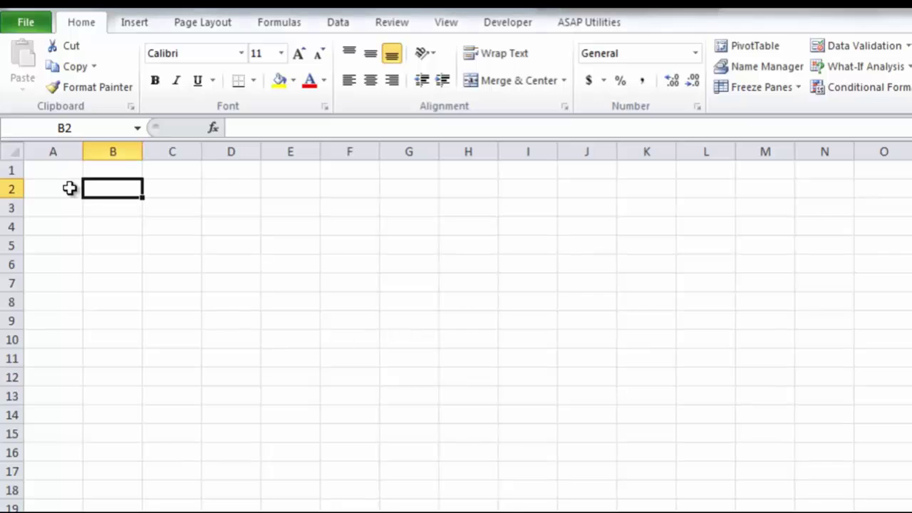
# Widen column A and enter the title "Personal Finances" in cell A2
pyautogui.click(76, 187)
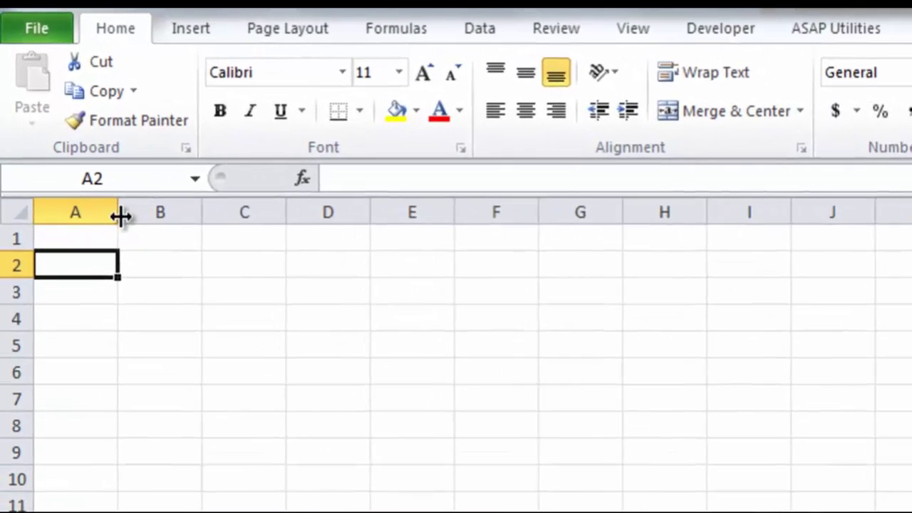
pyautogui.moveTo(120, 216); pyautogui.dragTo(212, 218)
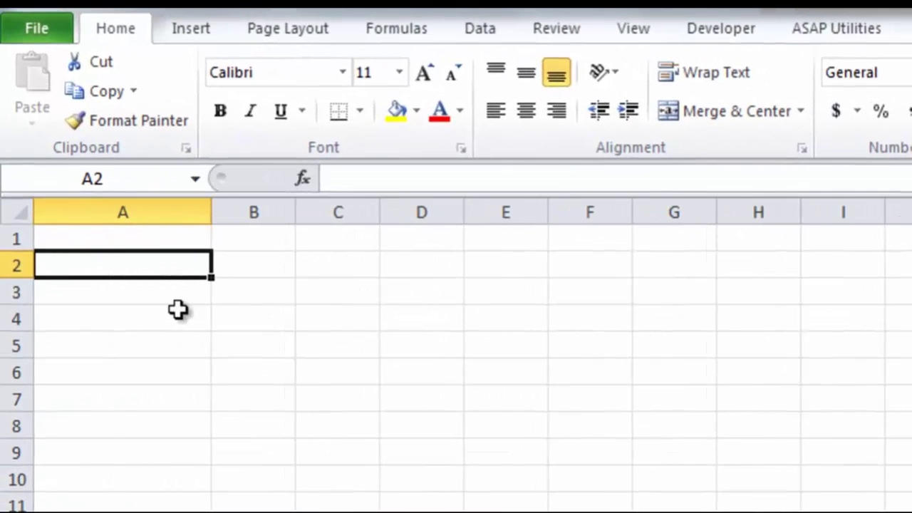
pyautogui.write('Personal Finances')
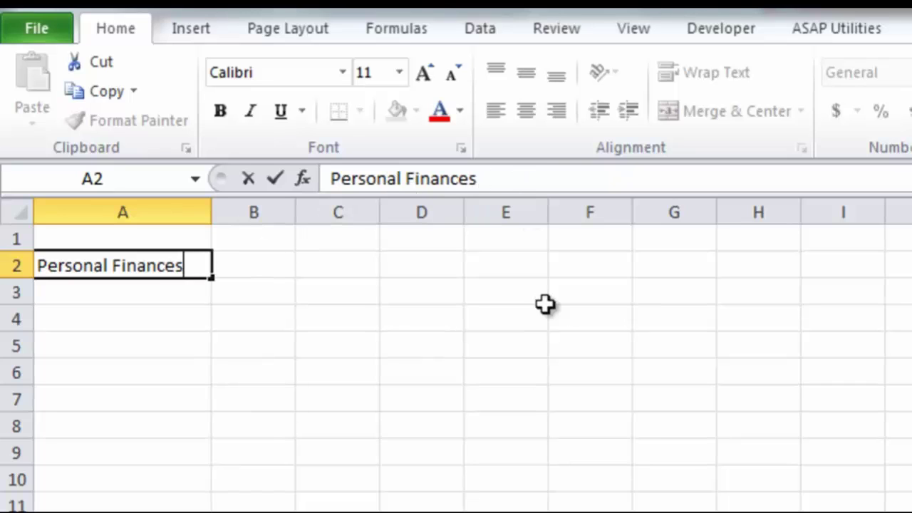
pyautogui.press('Return')
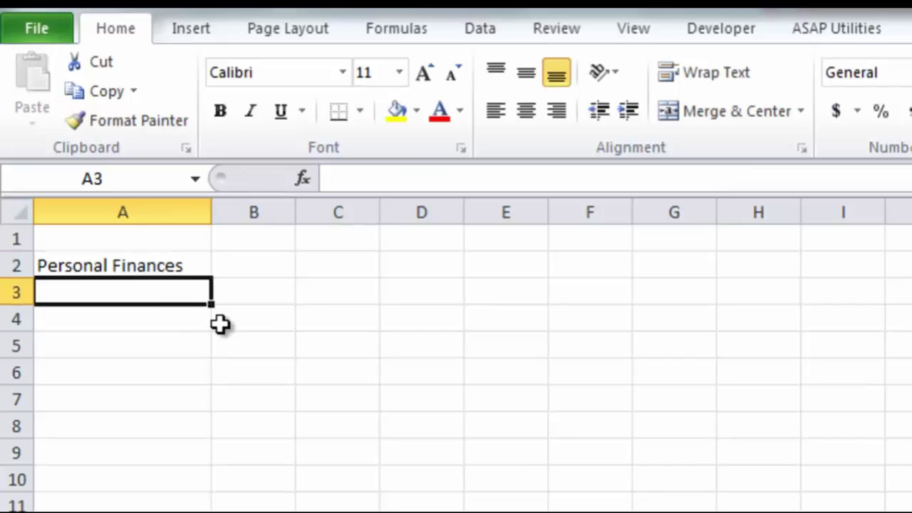
# Make the "Personal Finances" title in A2 bold and increase its font size to 18
pyautogui.click(187, 267)
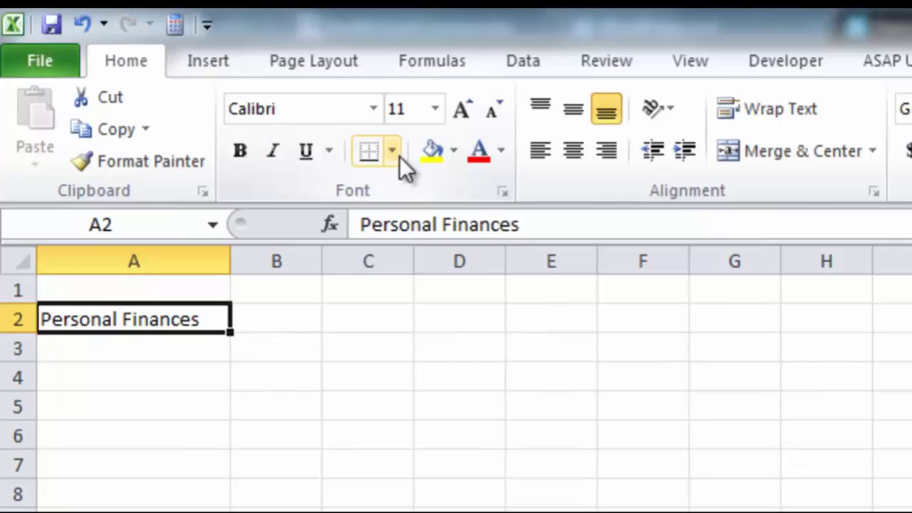
pyautogui.click(242, 149)
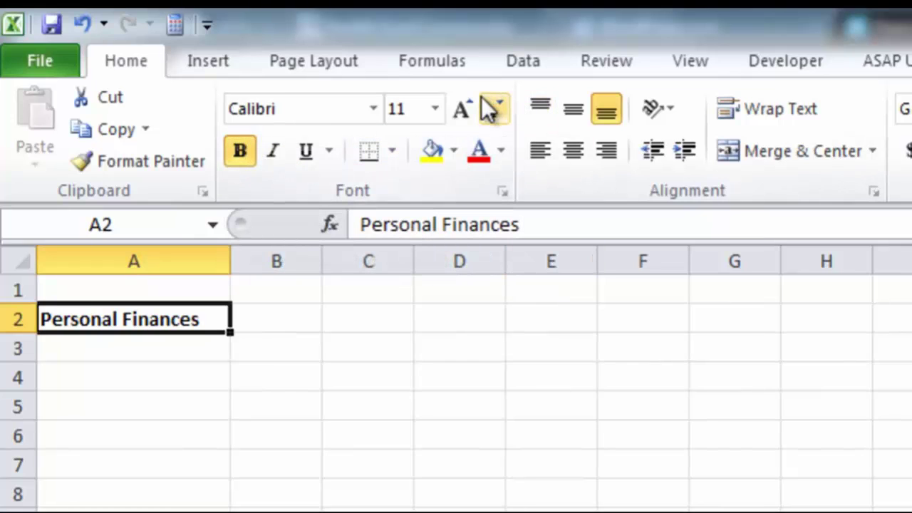
pyautogui.click(436, 108)
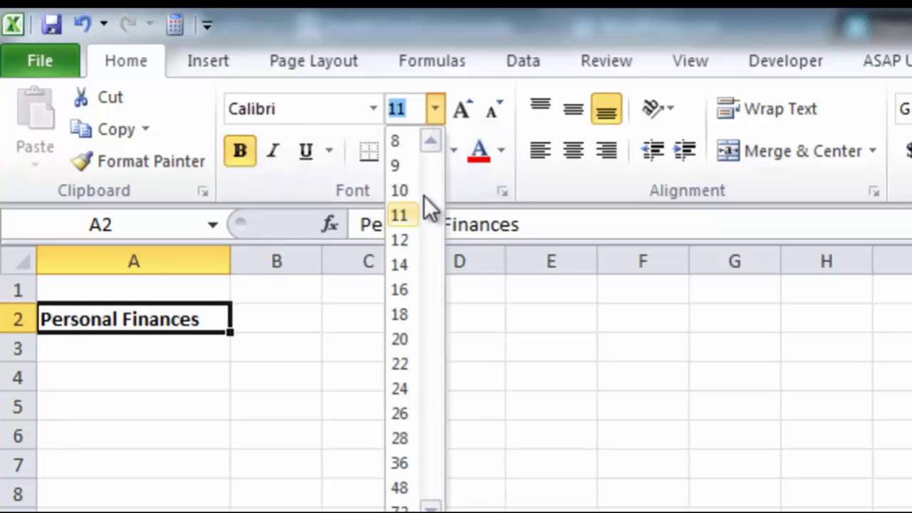
pyautogui.click(473, 110)
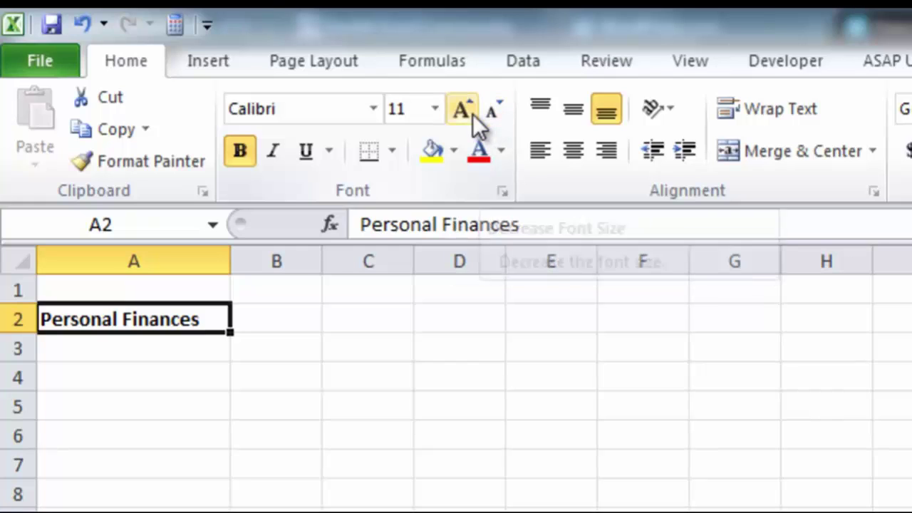
pyautogui.click(473, 114)
pyautogui.click(472, 114)
pyautogui.click(472, 114)
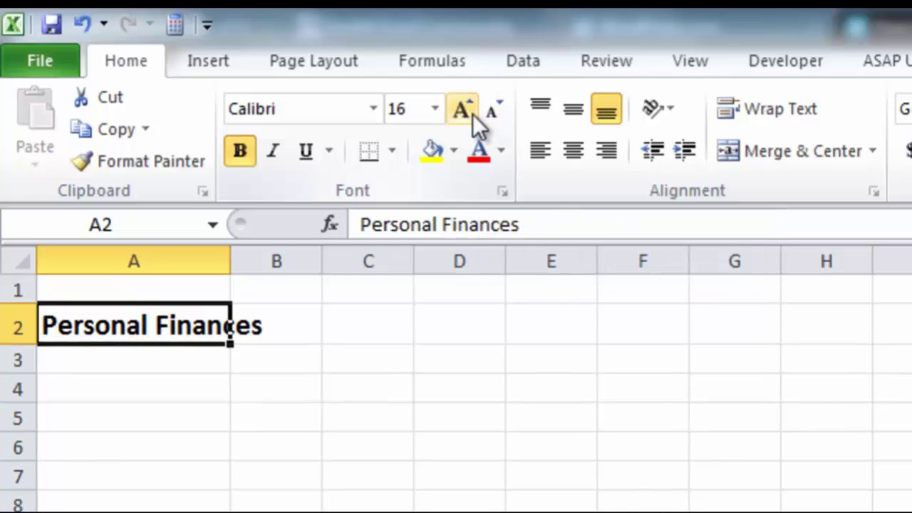
pyautogui.click(472, 114)
# Narrow column A so the title overflows, then enter "hfda" in B2 as a test and undo that entry
pyautogui.moveTo(230, 261); pyautogui.dragTo(188, 263)
pyautogui.click(151, 387)
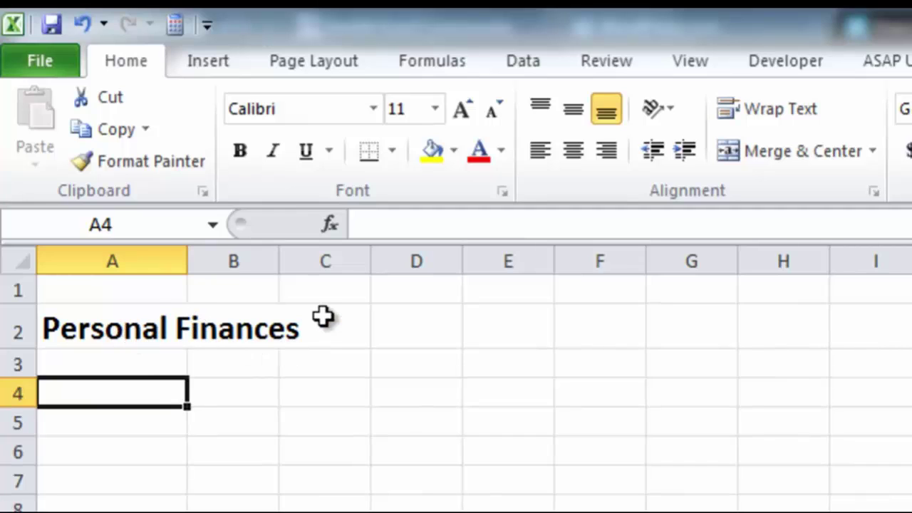
pyautogui.click(253, 331)
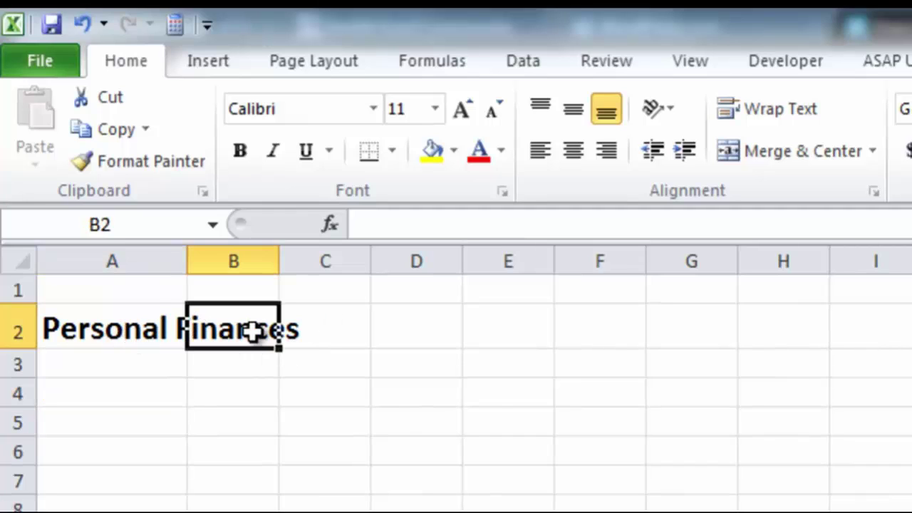
pyautogui.write('hfda')
pyautogui.press('Return')
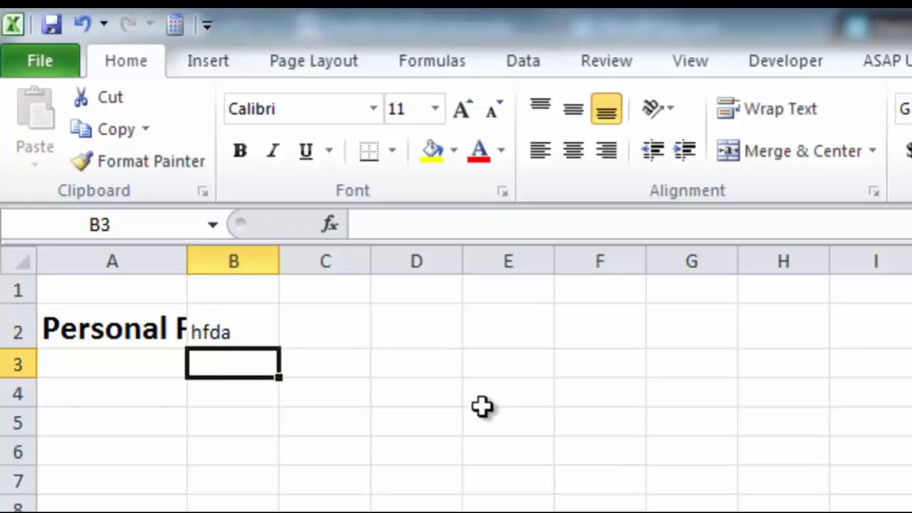
pyautogui.hotkey('ctrl', 'z')
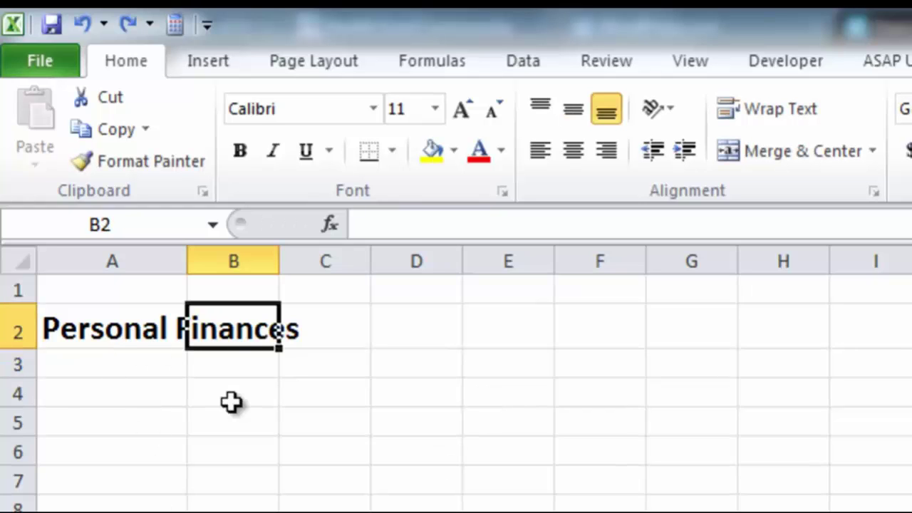
pyautogui.click(231, 403)
# Underline the "Personal Finances" title in A2 and remove the underline again
pyautogui.click(137, 326)
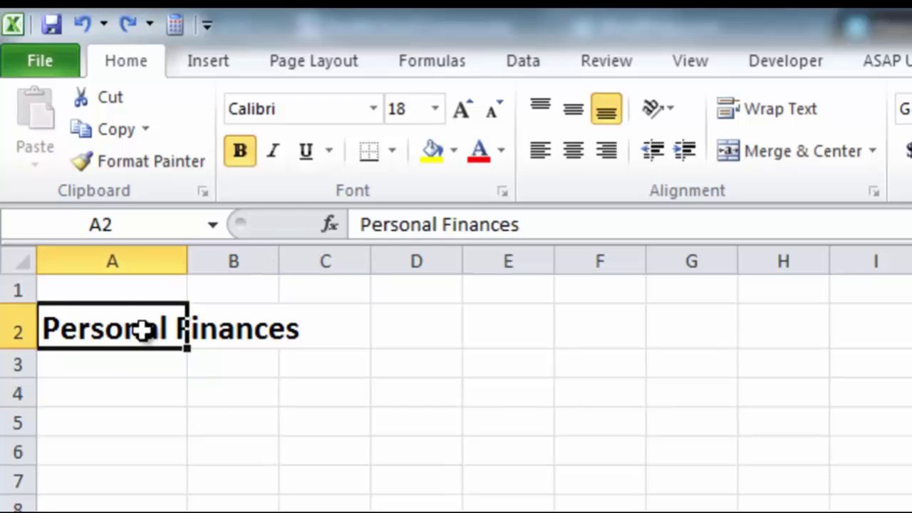
pyautogui.click(305, 155)
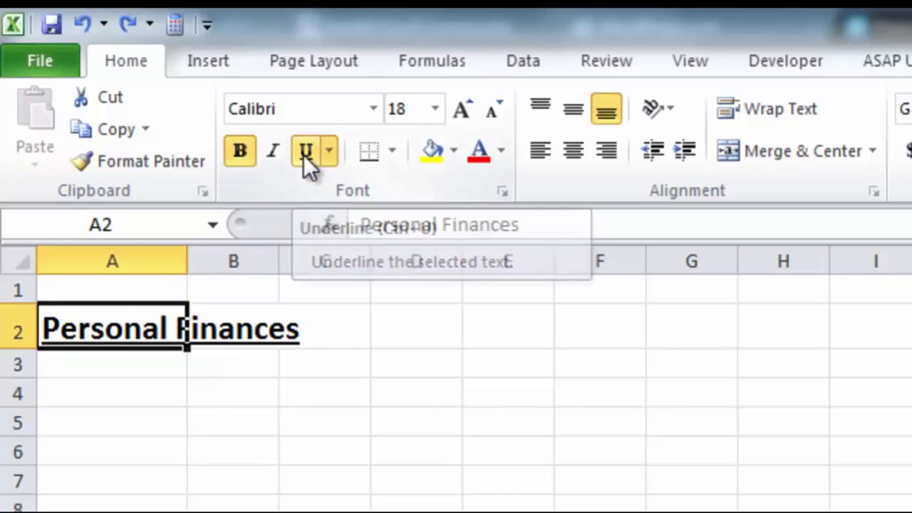
pyautogui.click(309, 161)
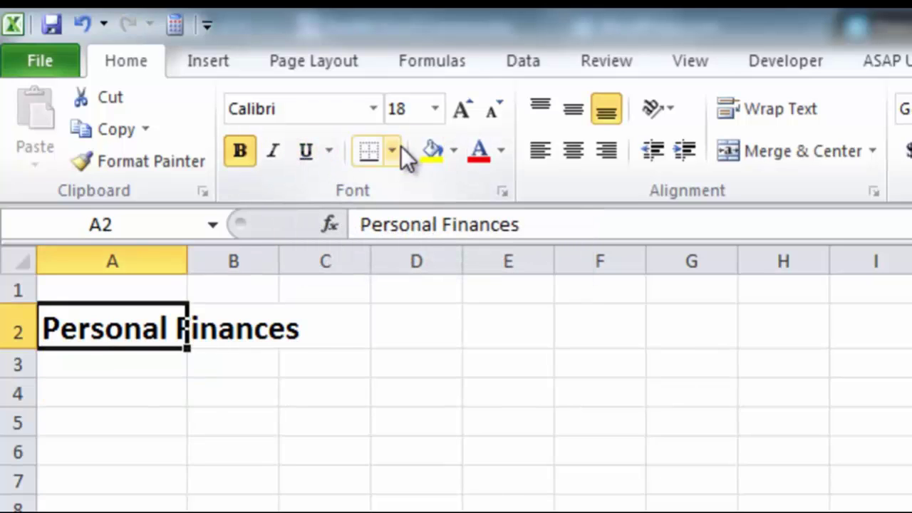
# Widen column A to fit the whole title and apply All Borders to cell A2
pyautogui.moveTo(187, 258); pyautogui.dragTo(355, 271)
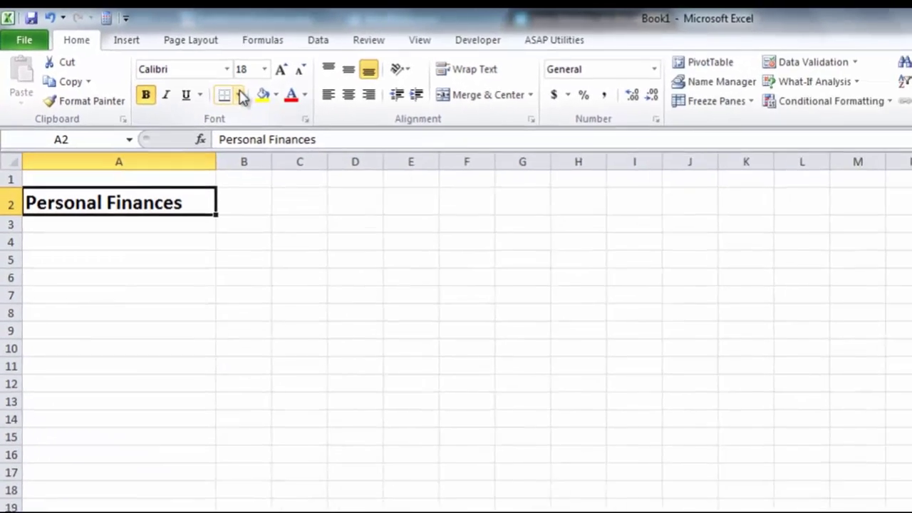
pyautogui.click(356, 137)
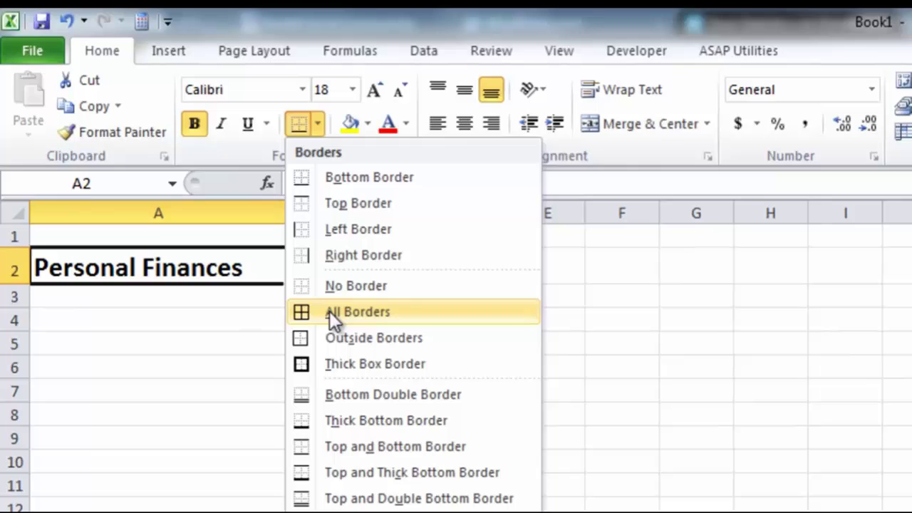
pyautogui.click(242, 227)
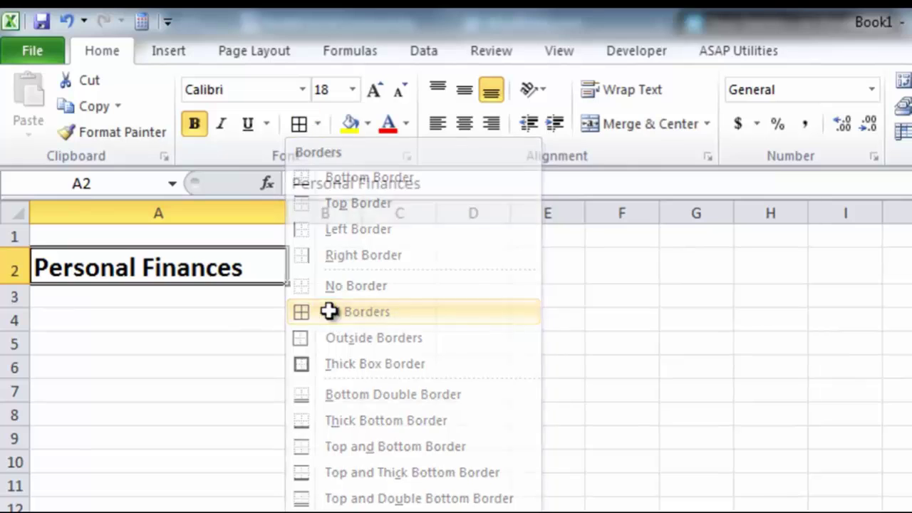
pyautogui.click(221, 385)
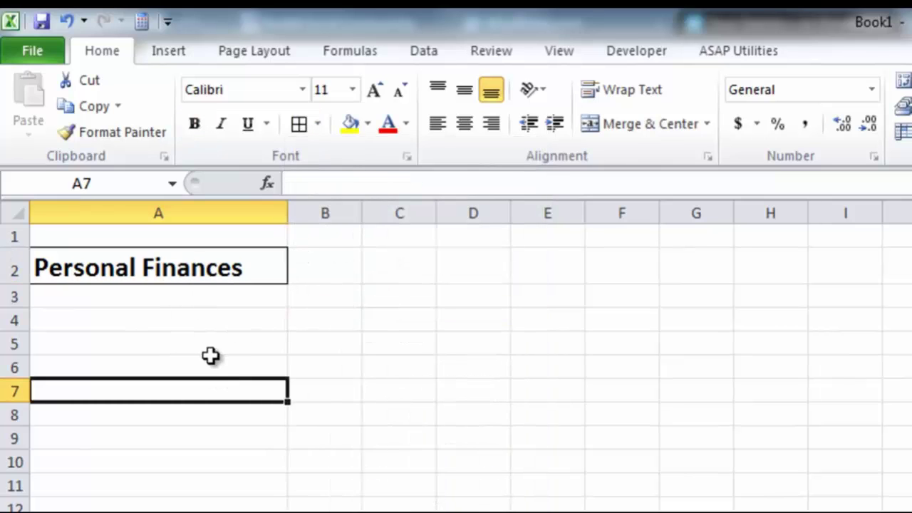
# Center the "Personal Finances" title horizontally in cell A2
pyautogui.click(264, 262)
pyautogui.click(469, 125)
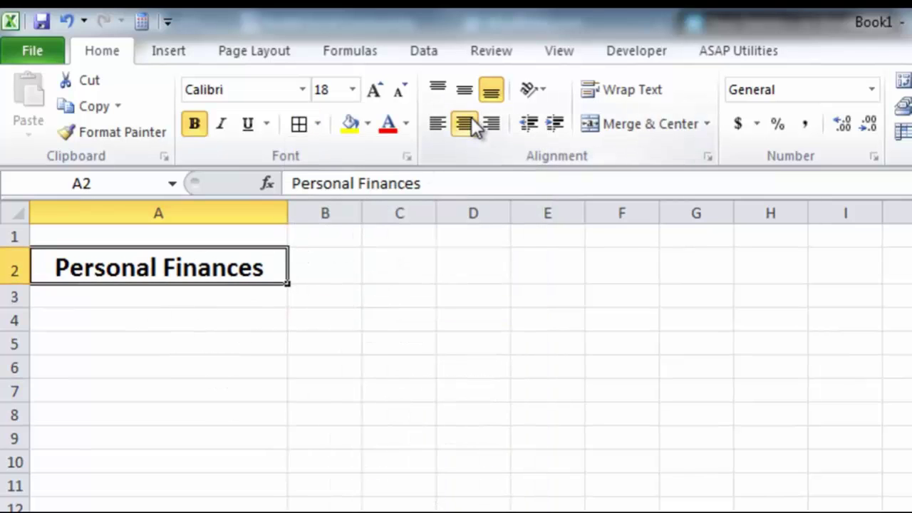
pyautogui.click(216, 335)
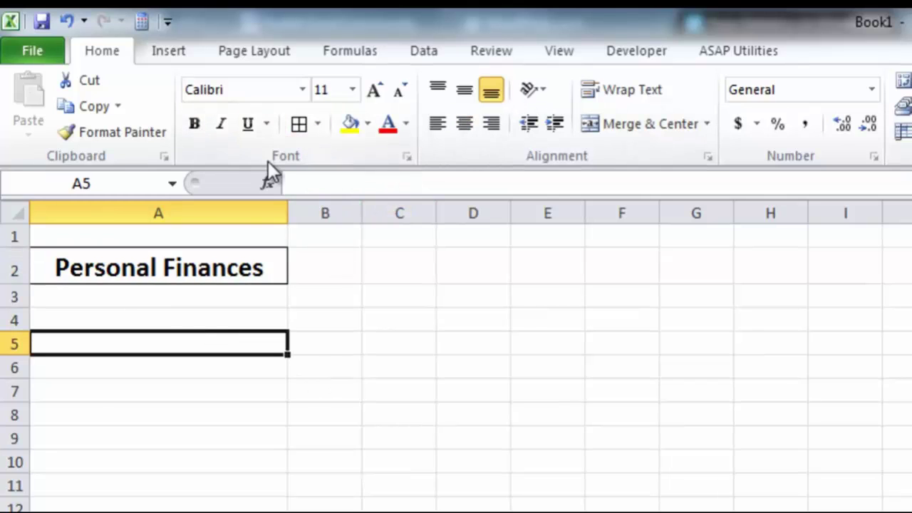
# Undo the title's centering, borders, underline and column width changes, back to bold text at font size 16
pyautogui.click(67, 21)
pyautogui.click(68, 21)
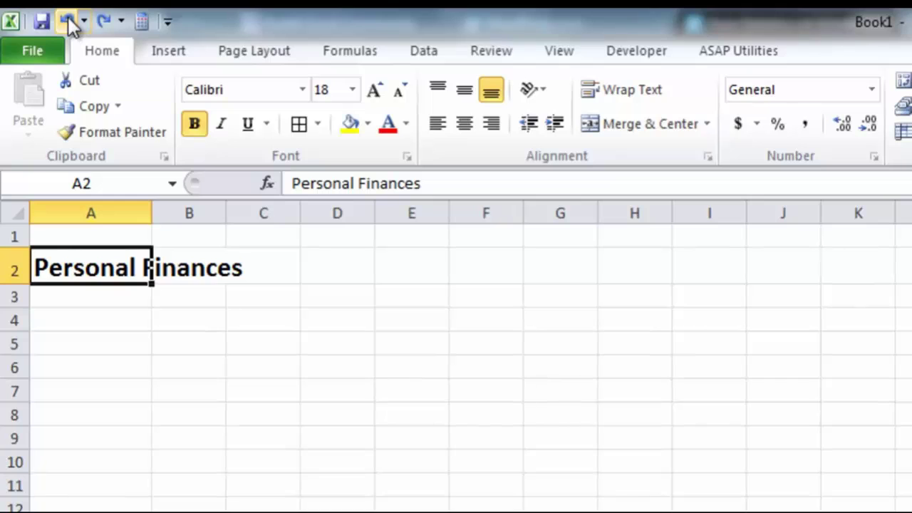
pyautogui.hotkey('ctrl', 'u')
pyautogui.click(68, 19)
pyautogui.click(68, 19)
pyautogui.click(68, 20)
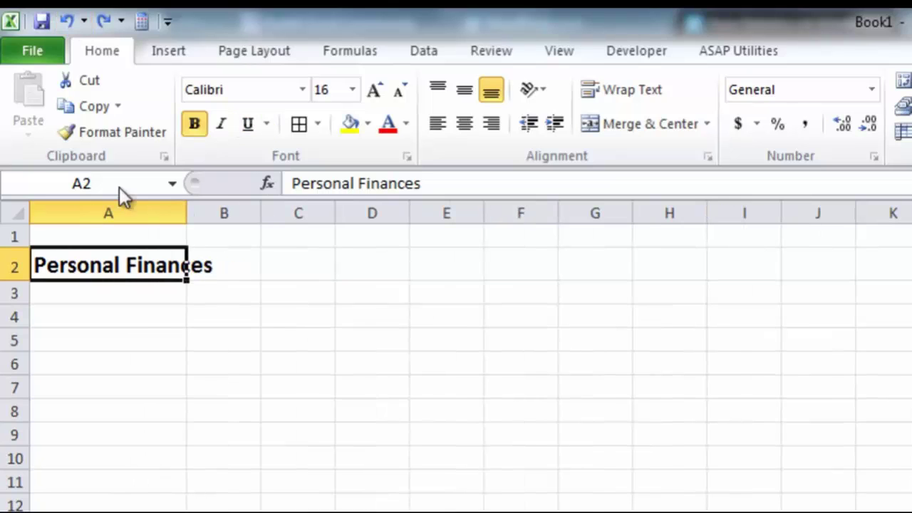
# Enter the label "Bank Account Value:" in cell A4
pyautogui.click(167, 324)
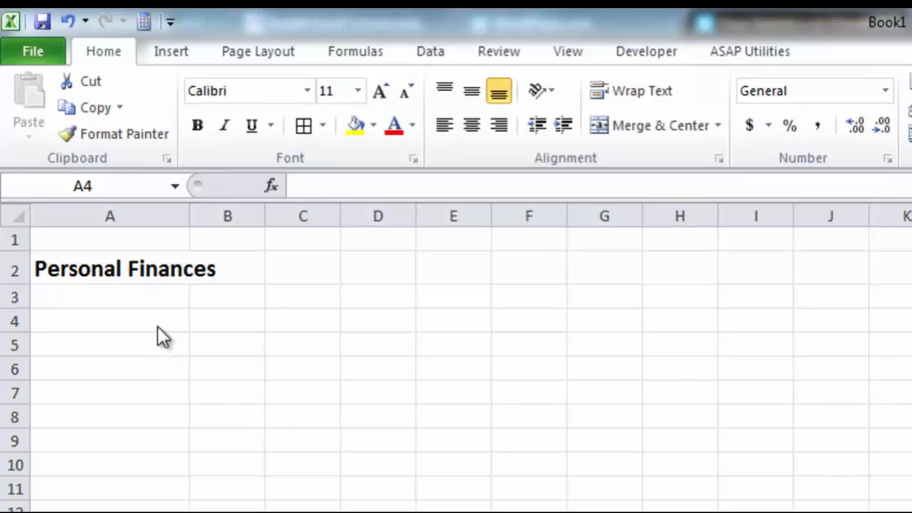
pyautogui.click(151, 322)
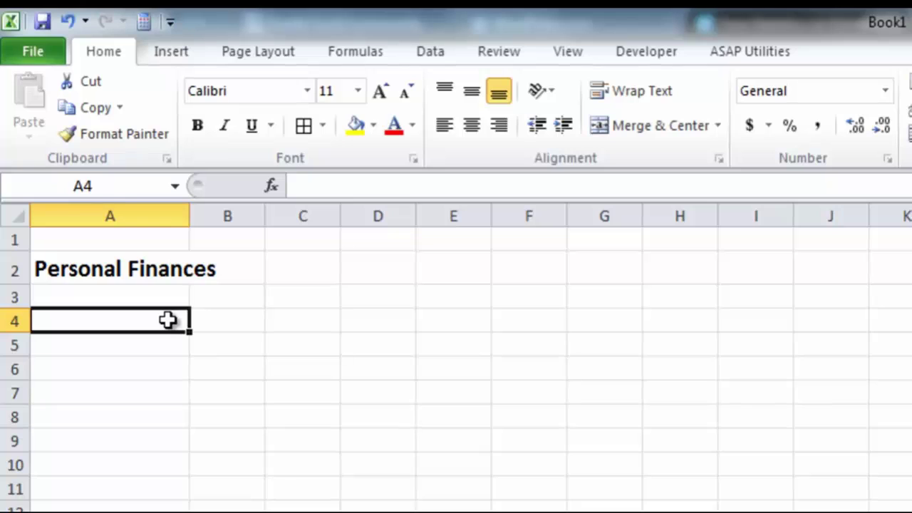
pyautogui.write('Bank Account')
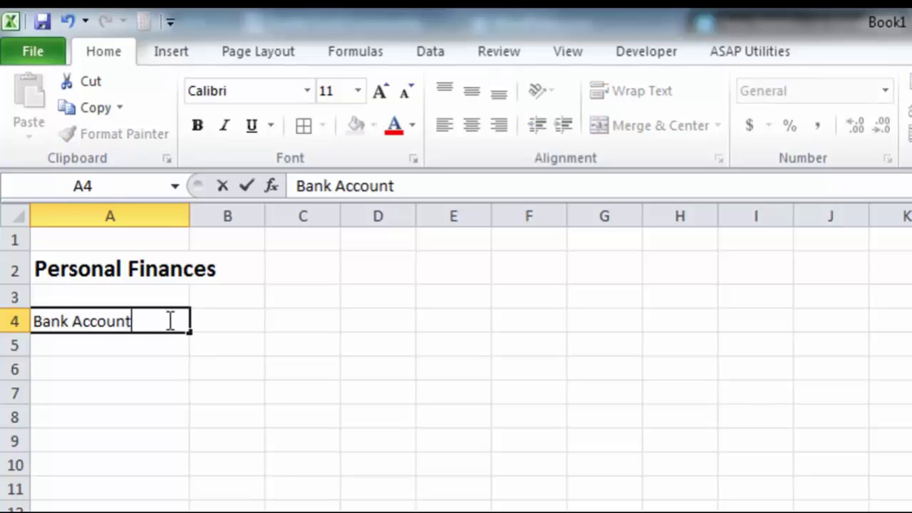
pyautogui.write(' Value:')
# Widen column B slightly and enter the amount 10,000 in cell B4
pyautogui.click(237, 317)
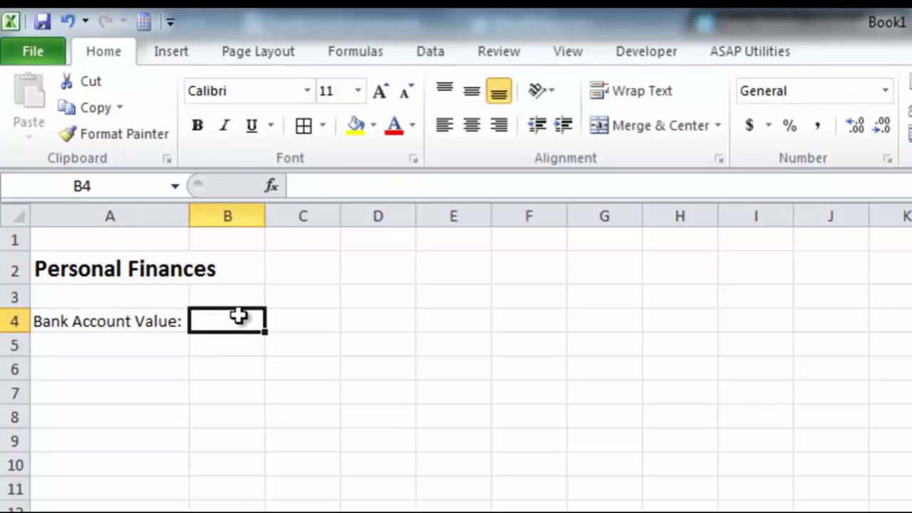
pyautogui.moveTo(271, 223); pyautogui.dragTo(291, 225)
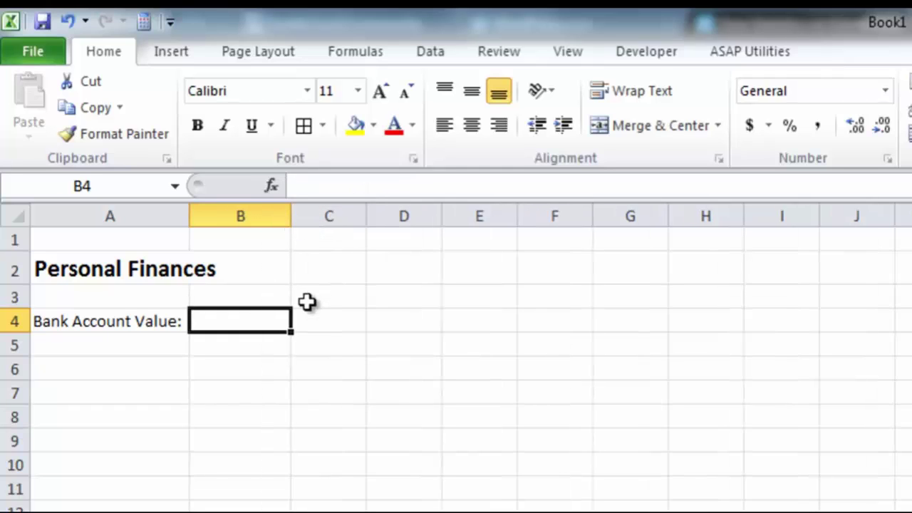
pyautogui.write('10,000')
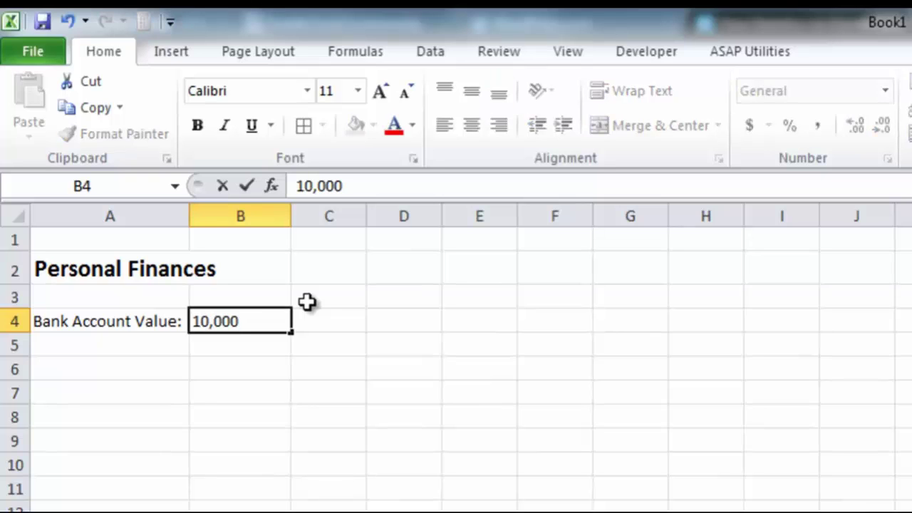
pyautogui.press('Return')
pyautogui.click(271, 321)
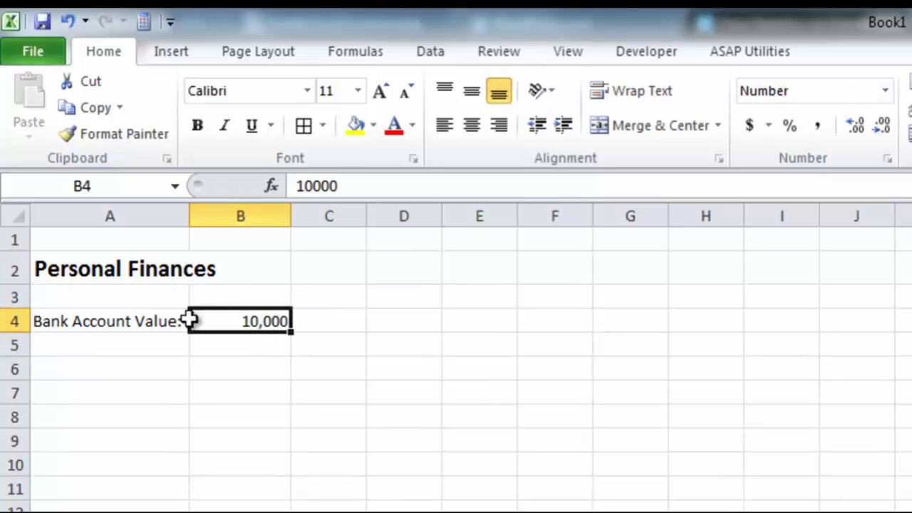
pyautogui.click(136, 315)
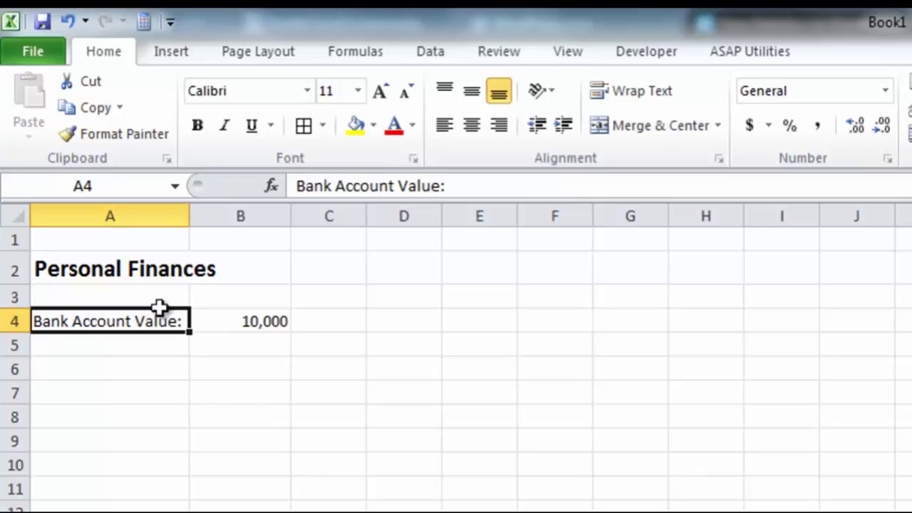
# Replace the bank account amount in cell B4 with the formula =10*1000
pyautogui.click(236, 319)
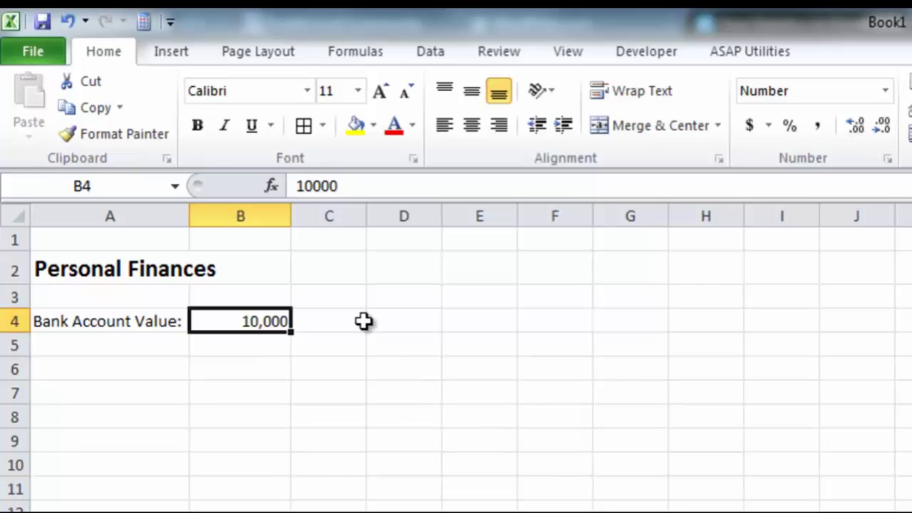
pyautogui.write('=')
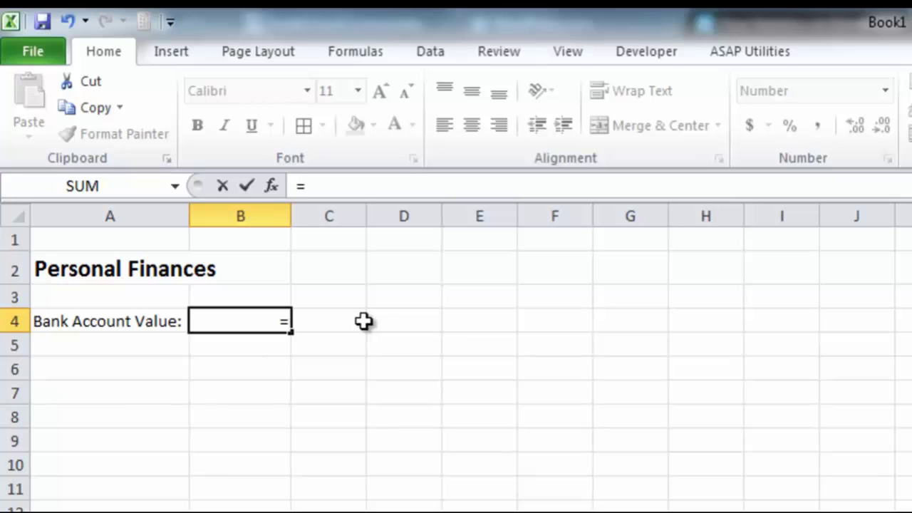
pyautogui.write('1')
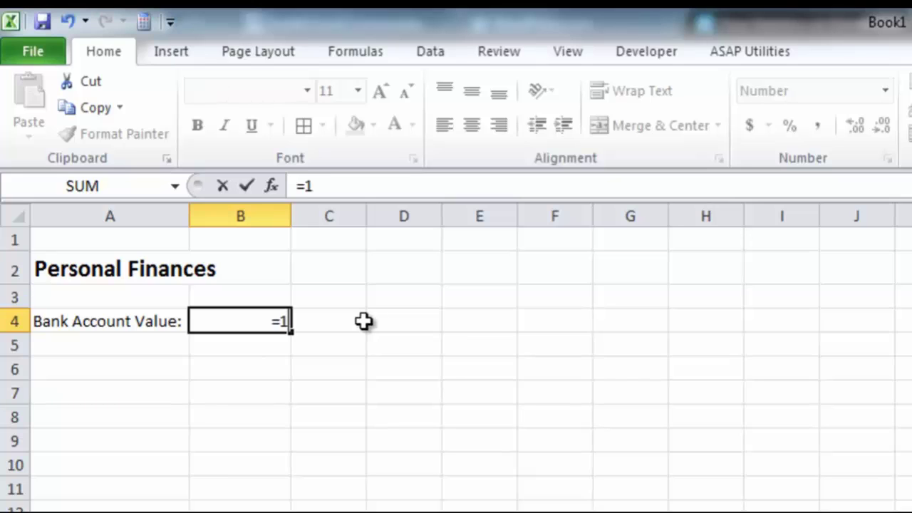
pyautogui.write('0*')
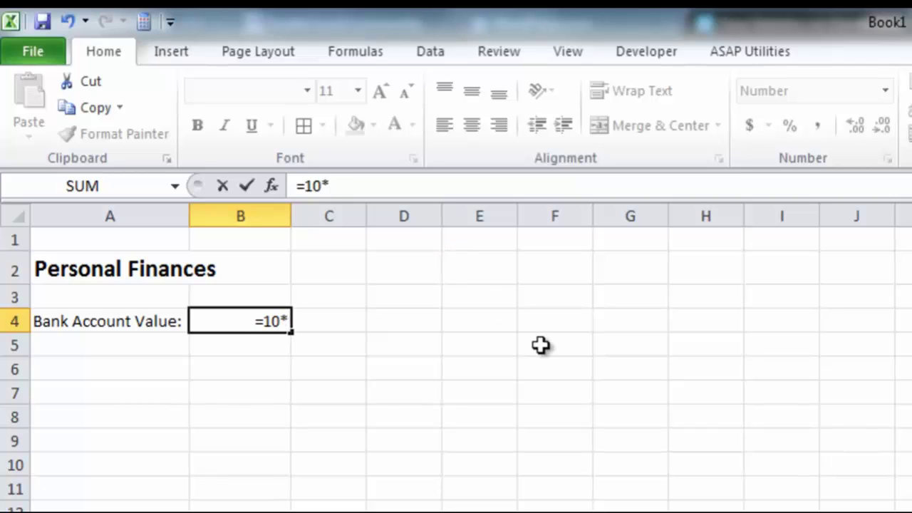
pyautogui.write('1000')
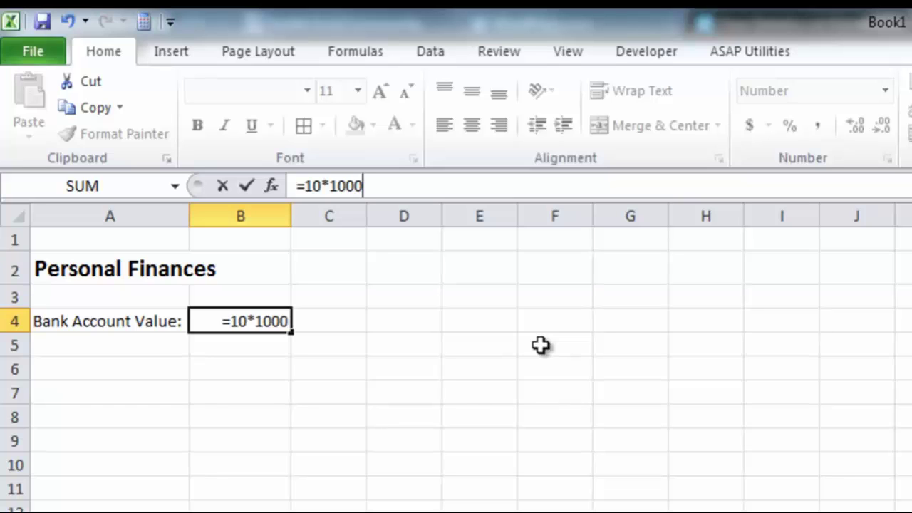
pyautogui.press('Return')
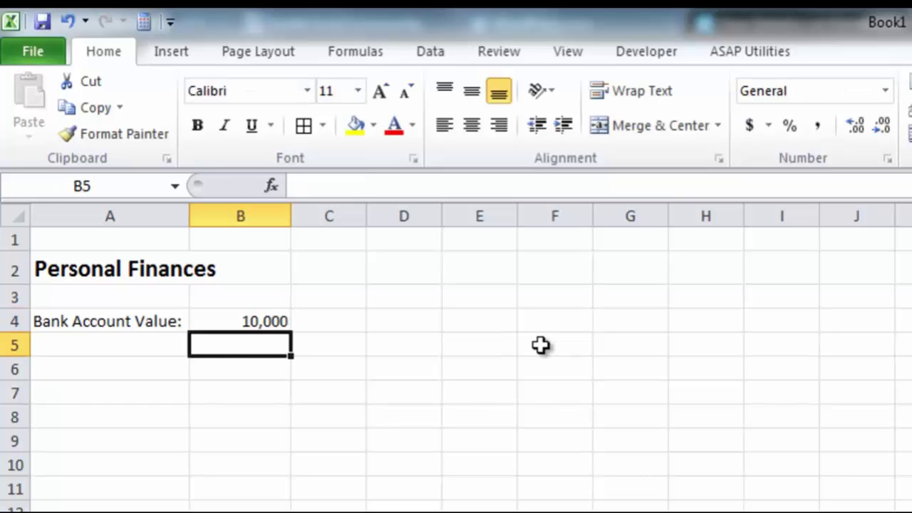
pyautogui.press('Up')
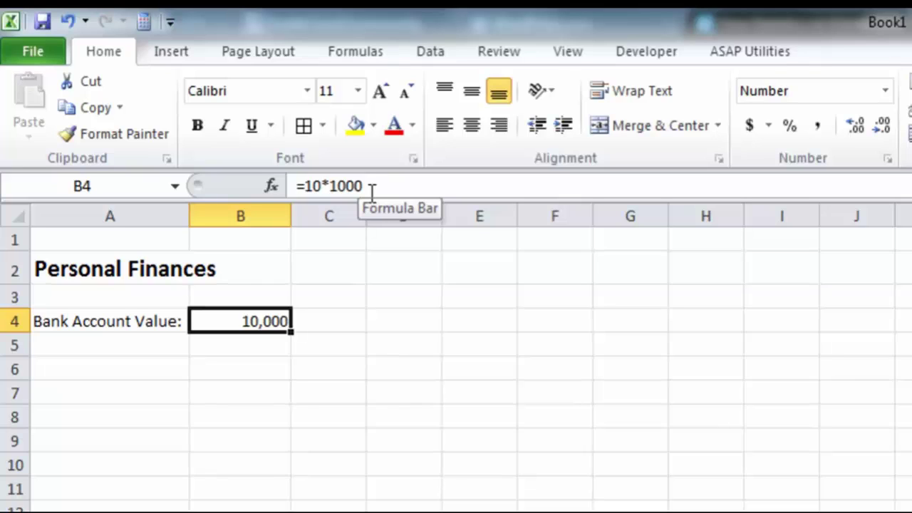
# Enter the label "Groceries" in cell A5, below the bank account label
pyautogui.click(131, 345)
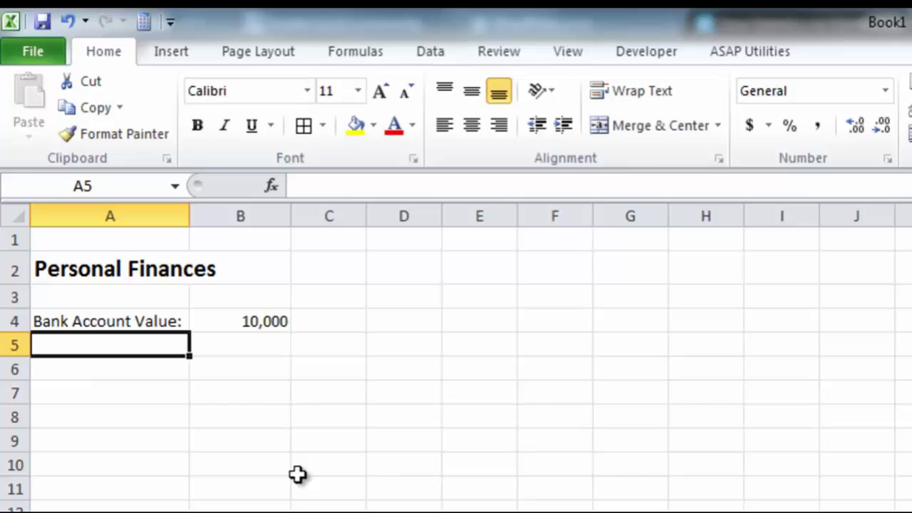
pyautogui.write('Groces')
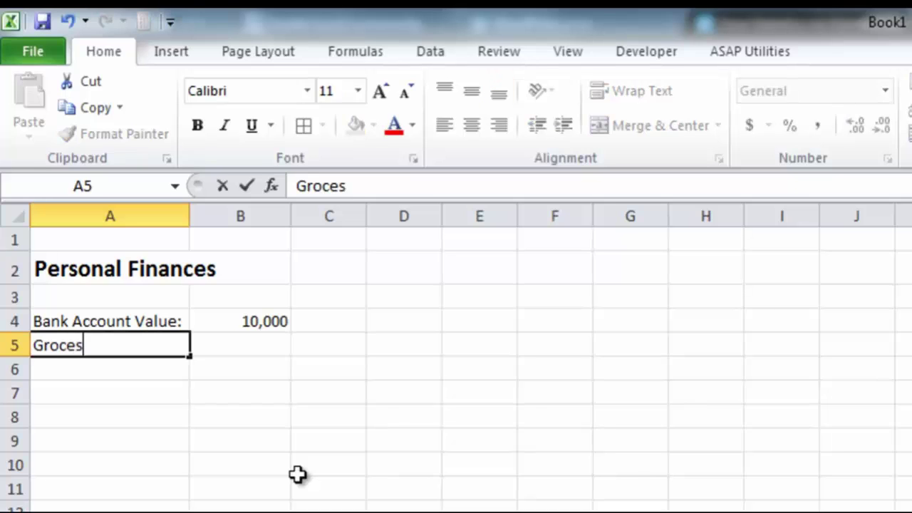
pyautogui.press('BackSpace')
pyautogui.write('ries')
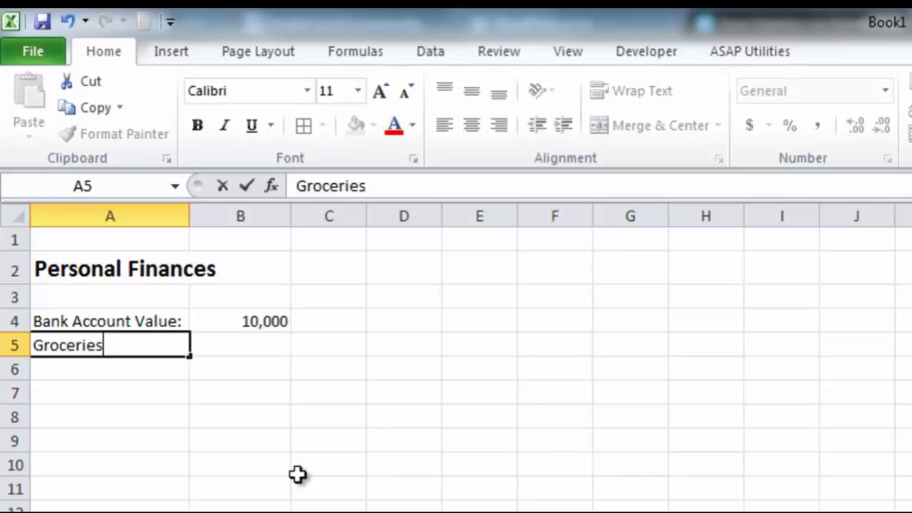
pyautogui.press('Tab')
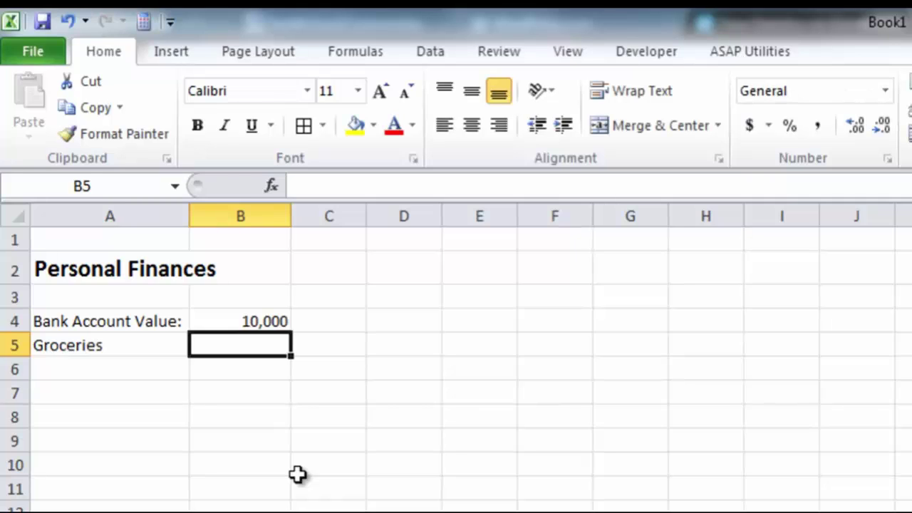
# Enter the formula =3*-40 in cell B5 as the groceries amount
pyautogui.write('=')
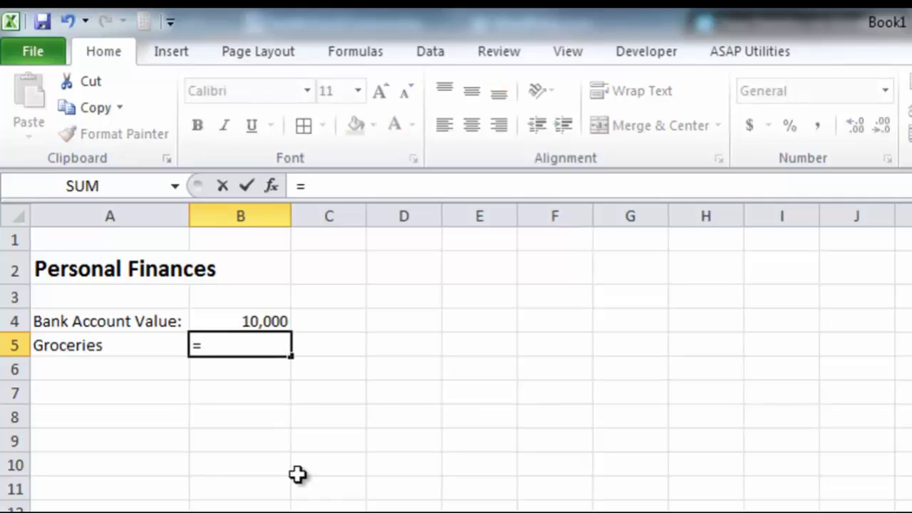
pyautogui.write('3')
pyautogui.write('*4-')
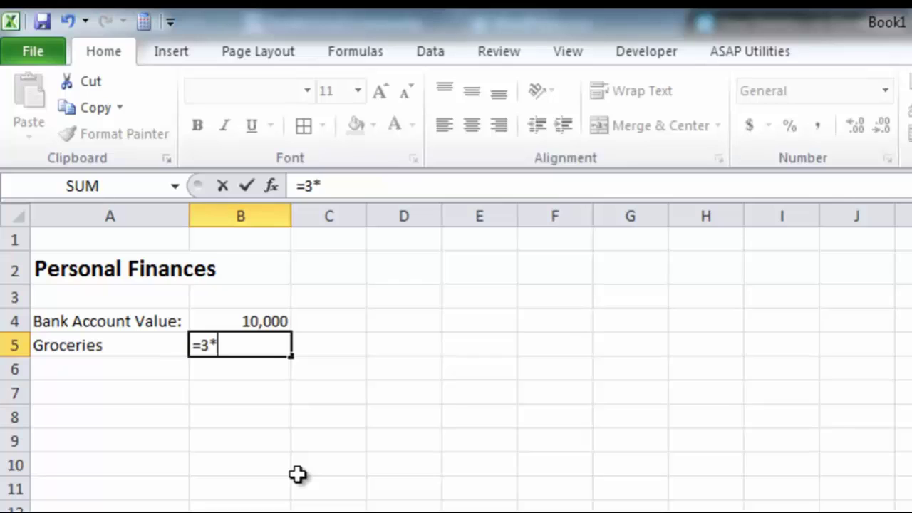
pyautogui.press('BackSpace')
pyautogui.press('BackSpace')
pyautogui.write('40')
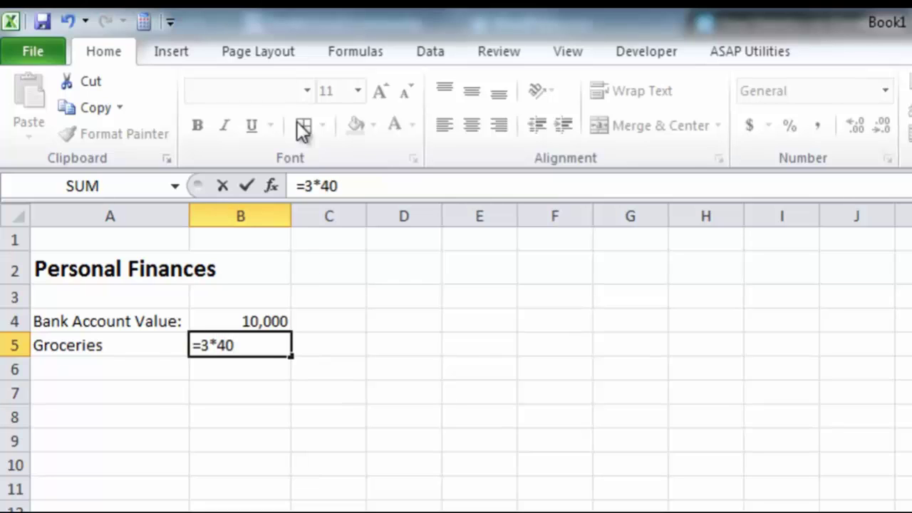
pyautogui.click(321, 185)
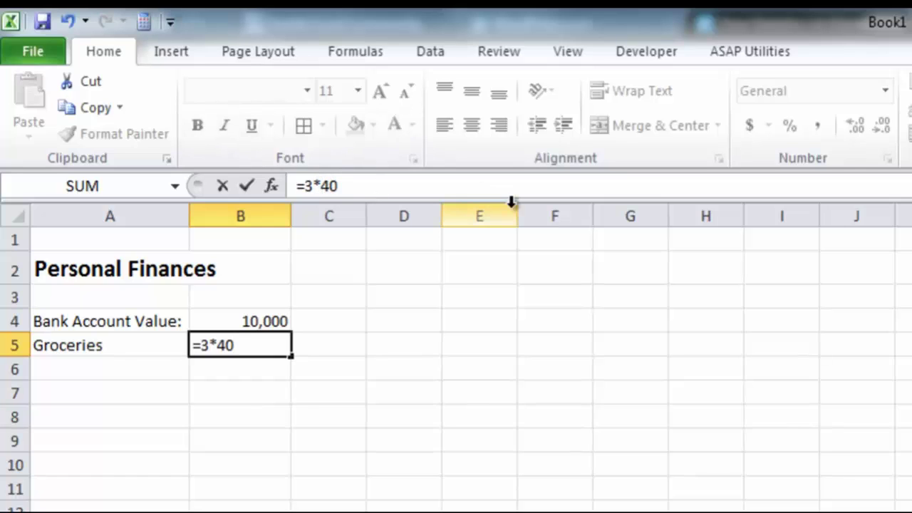
pyautogui.write('-')
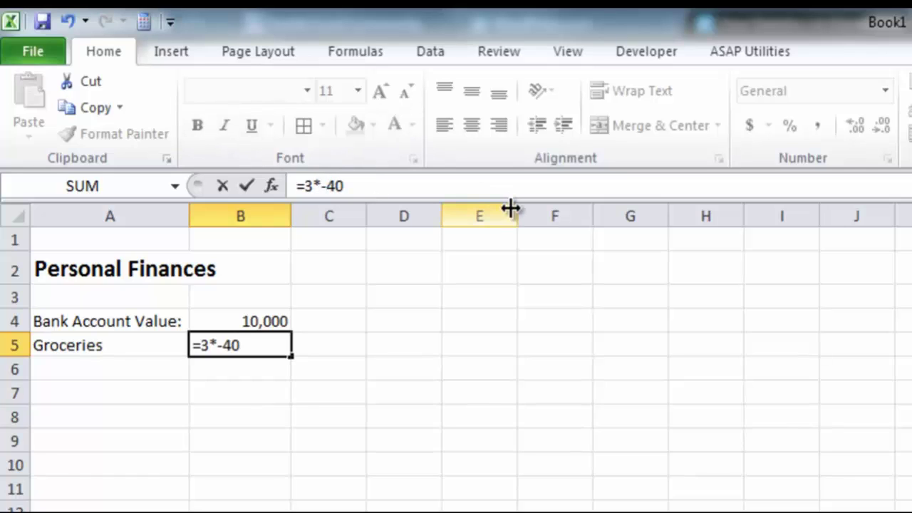
pyautogui.press('Return')
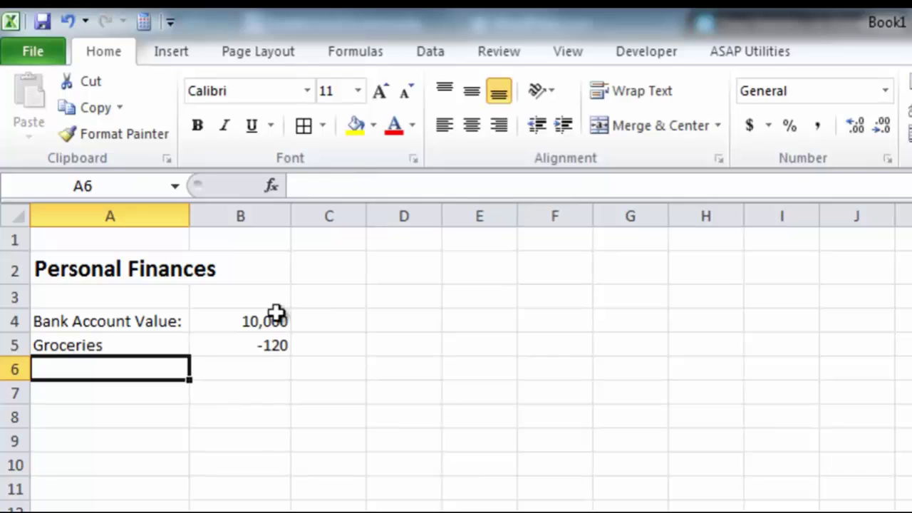
# Apply the Currency number format to cells B4 through B15 and check the formulas behind B4 and B5
pyautogui.moveTo(245, 322); pyautogui.dragTo(242, 512)
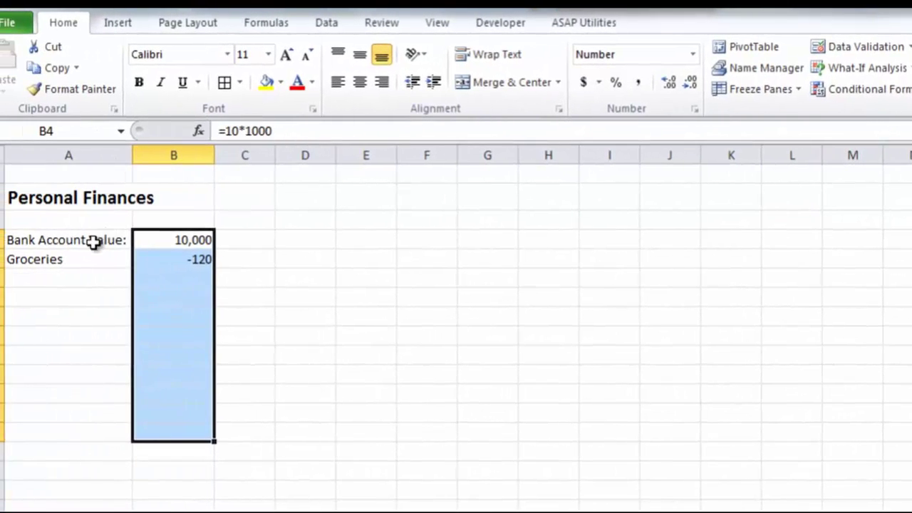
pyautogui.click(94, 241)
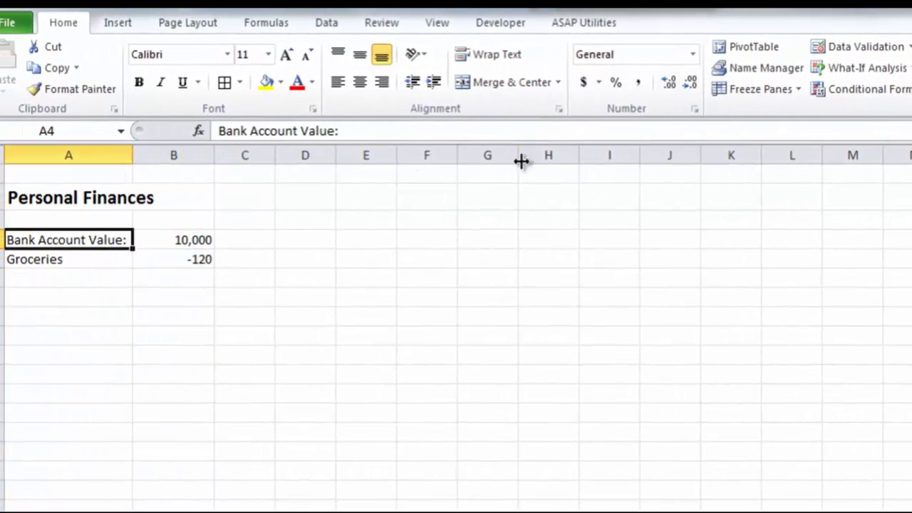
pyautogui.moveTo(191, 240); pyautogui.dragTo(203, 456)
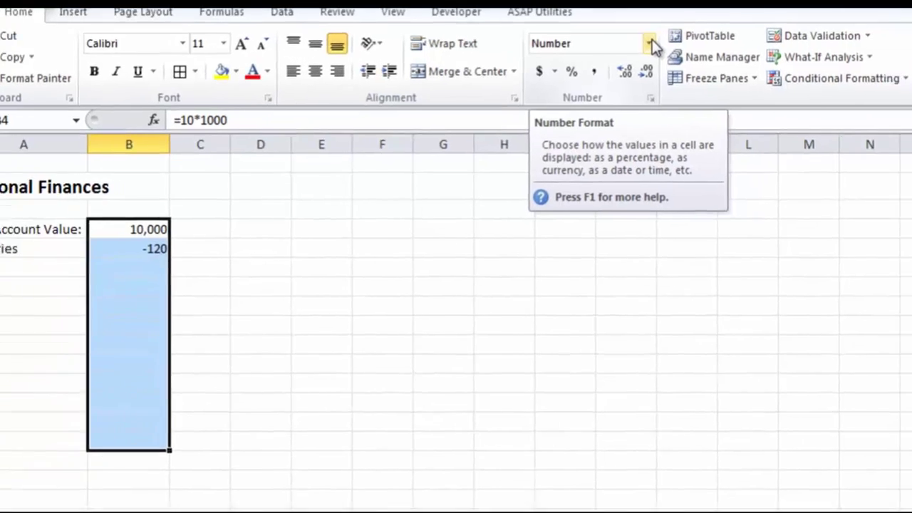
pyautogui.click(695, 55)
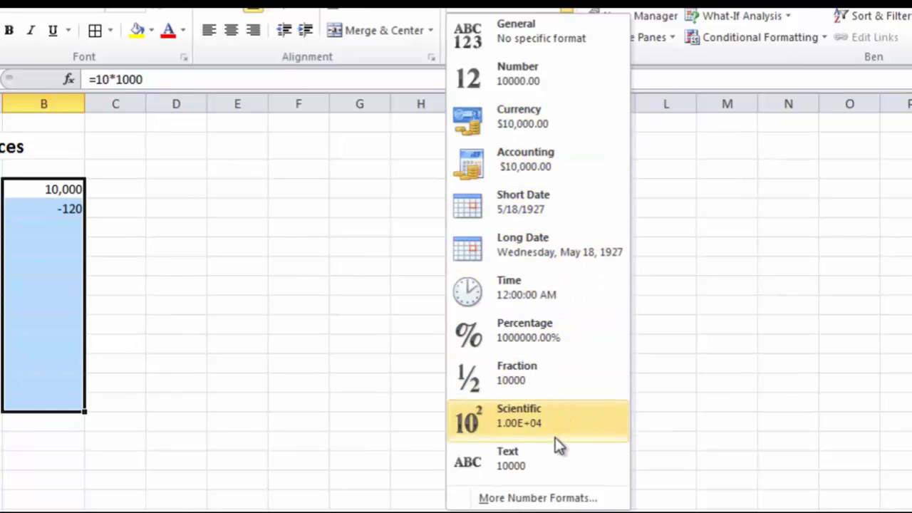
pyautogui.click(579, 120)
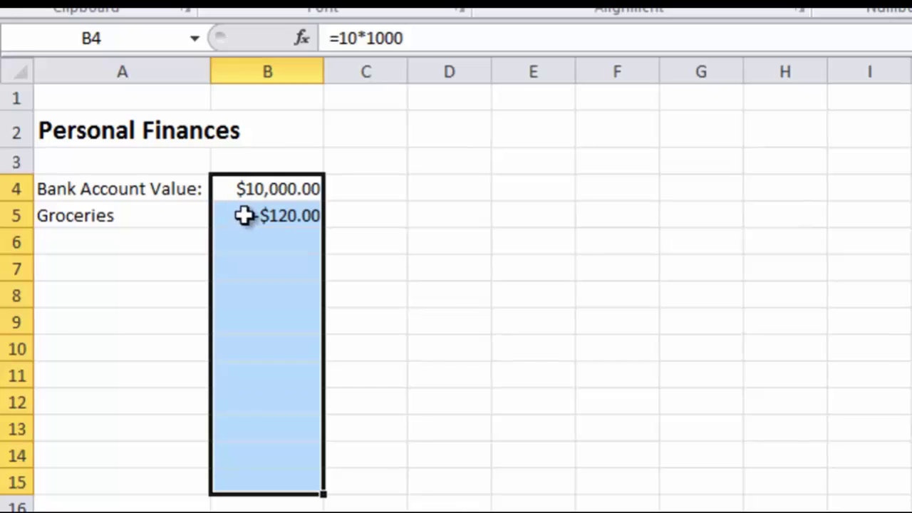
pyautogui.click(292, 191)
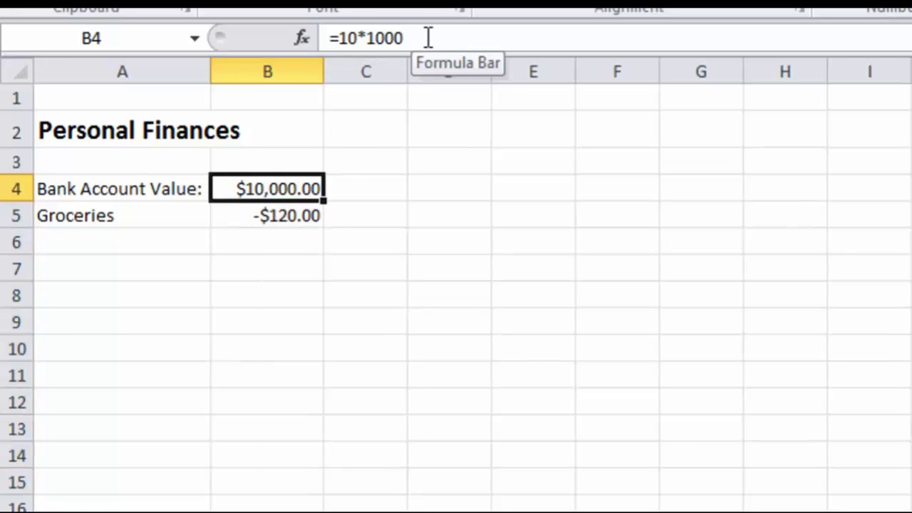
pyautogui.click(287, 234)
pyautogui.click(290, 218)
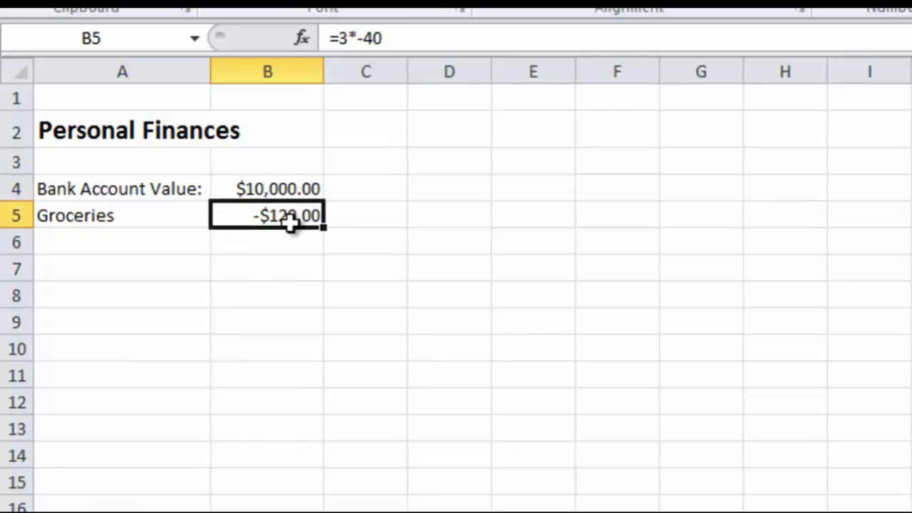
# Enter the label "Date Updated:" in bold in cell D2 and widen column D to fit it
pyautogui.click(477, 138)
pyautogui.write('D')
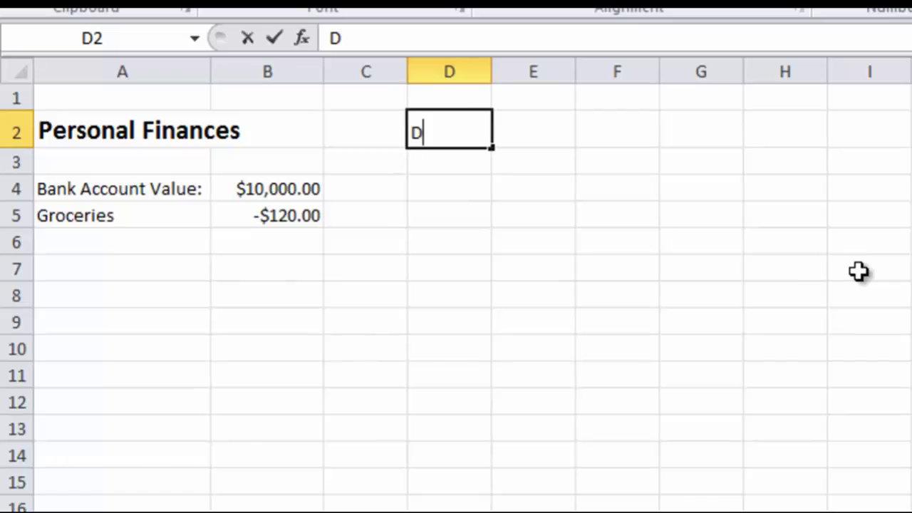
pyautogui.write('ate Updated:')
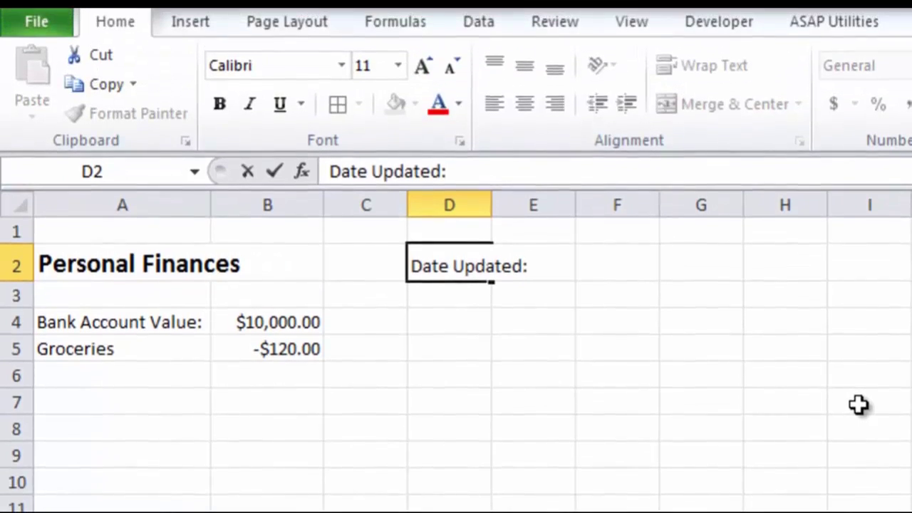
pyautogui.press('Return')
pyautogui.moveTo(492, 72); pyautogui.dragTo(508, 71)
pyautogui.moveTo(508, 207); pyautogui.dragTo(536, 206)
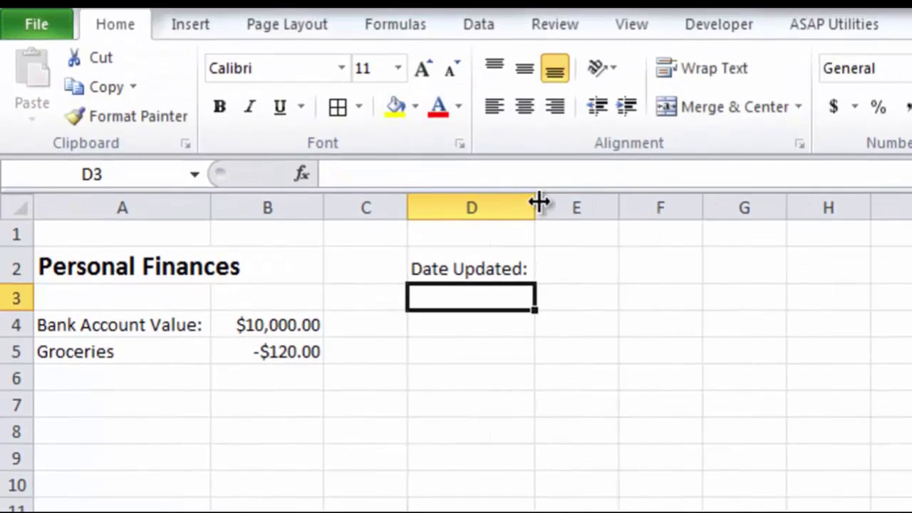
pyautogui.click(497, 246)
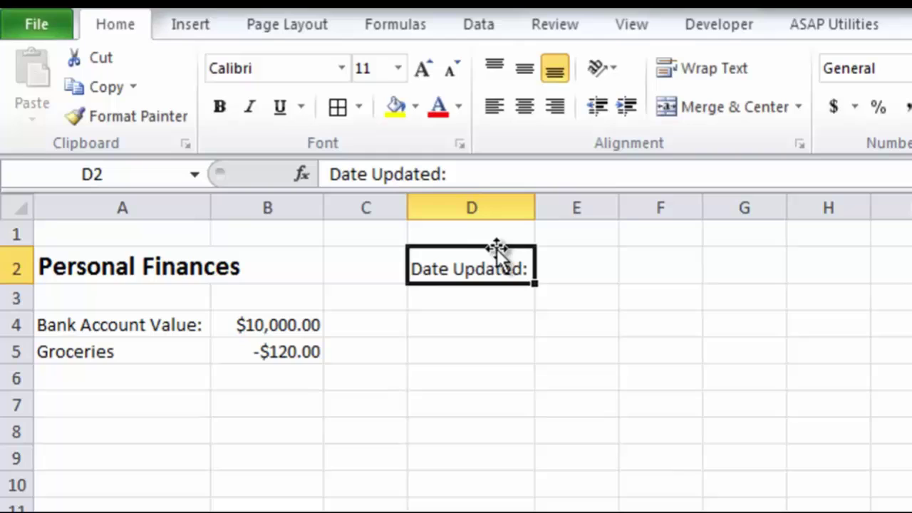
pyautogui.click(219, 106)
# Widen column E and enter the date 11/4/2012 in cell E2
pyautogui.click(590, 270)
pyautogui.moveTo(619, 207); pyautogui.dragTo(656, 208)
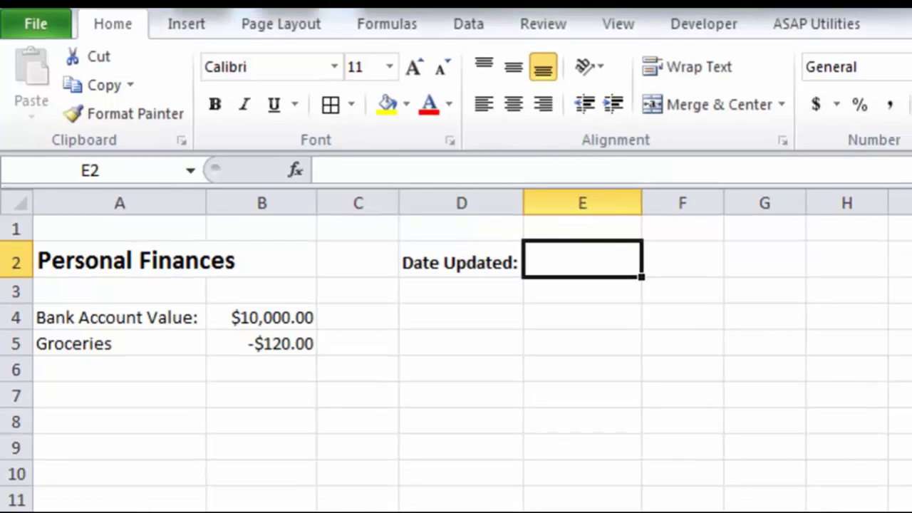
pyautogui.write('11/')
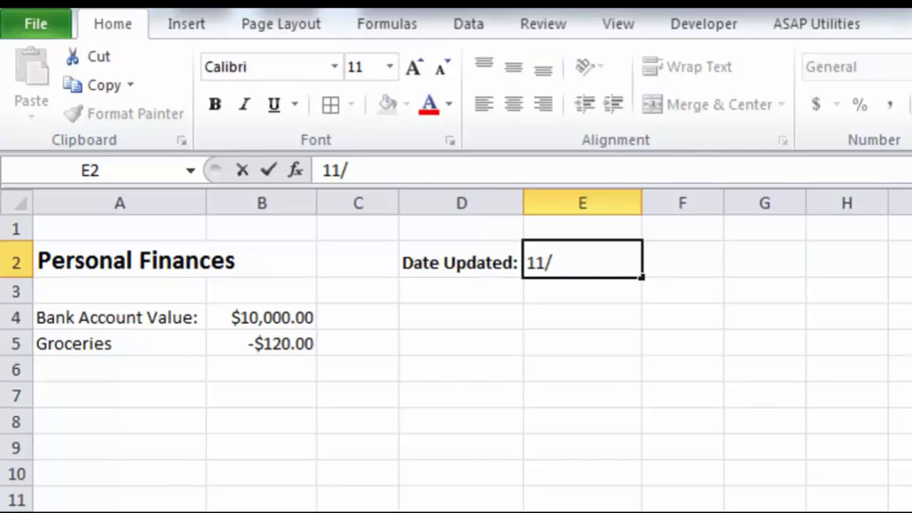
pyautogui.write('4/2012')
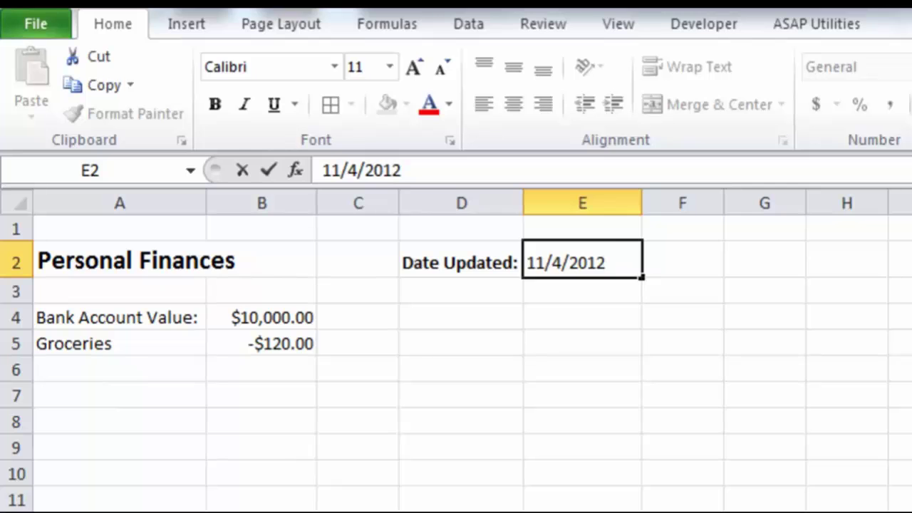
pyautogui.press('Return')
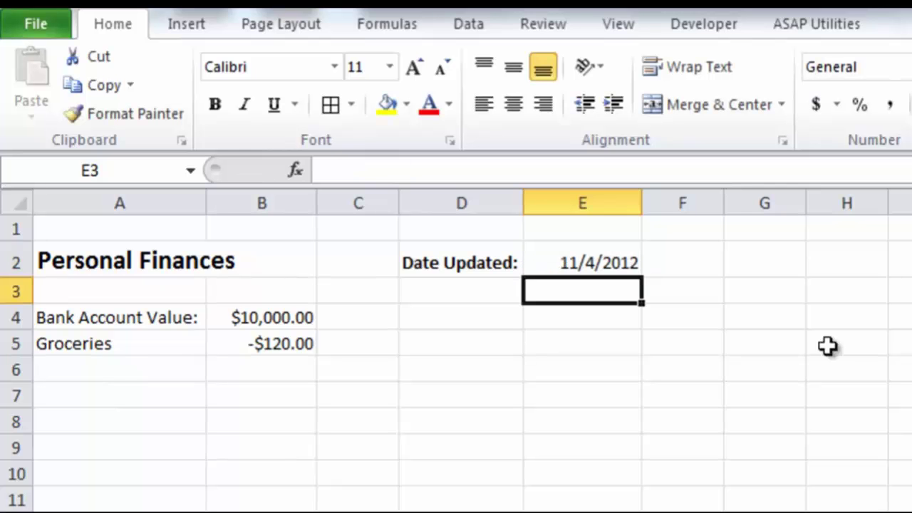
# Change the number format of the date in cell E2 to Long Date
pyautogui.click(615, 263)
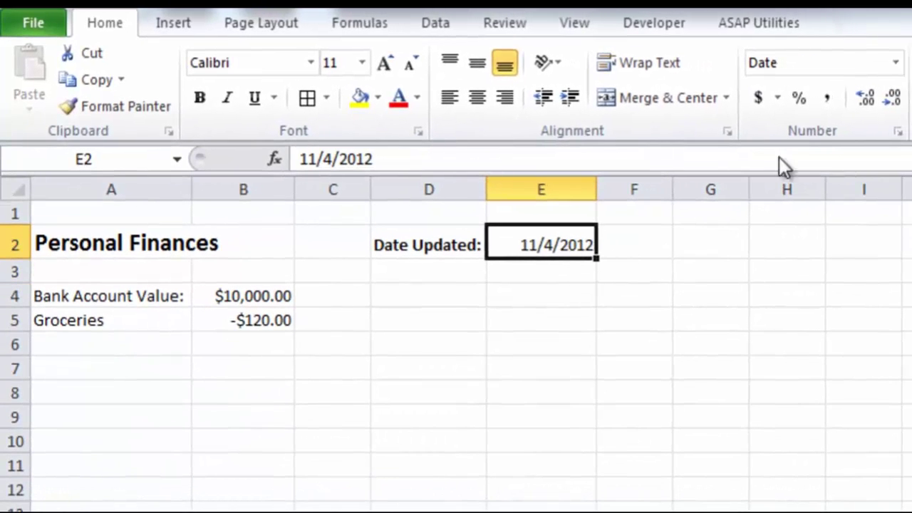
pyautogui.click(896, 63)
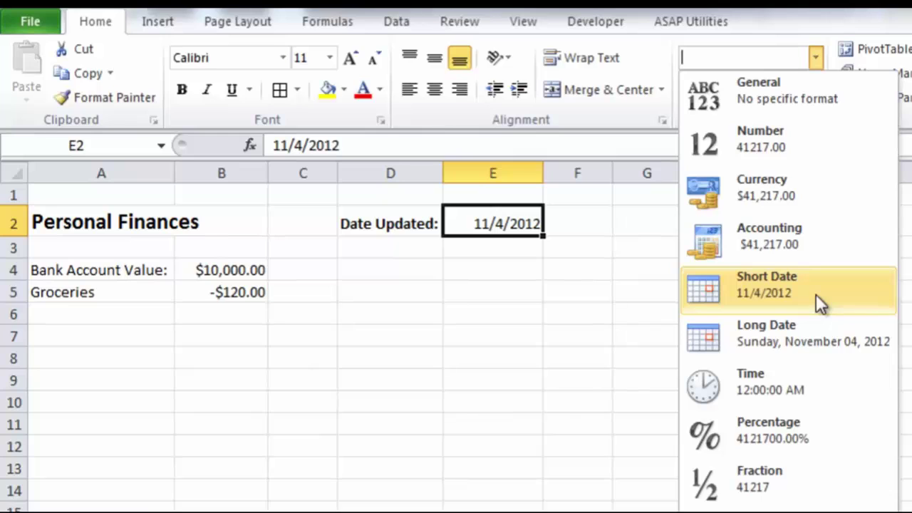
pyautogui.click(835, 345)
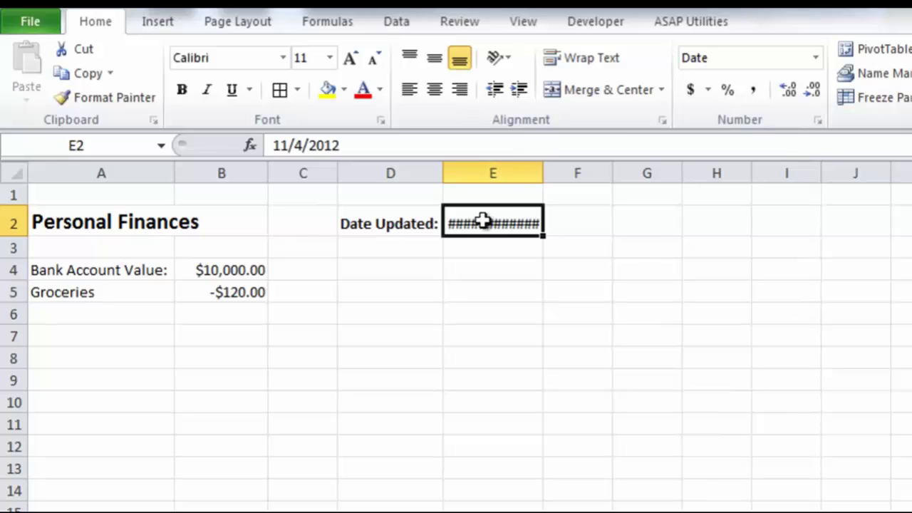
# Widen column E to fit the full long date in cell E2
pyautogui.moveTo(516, 227)
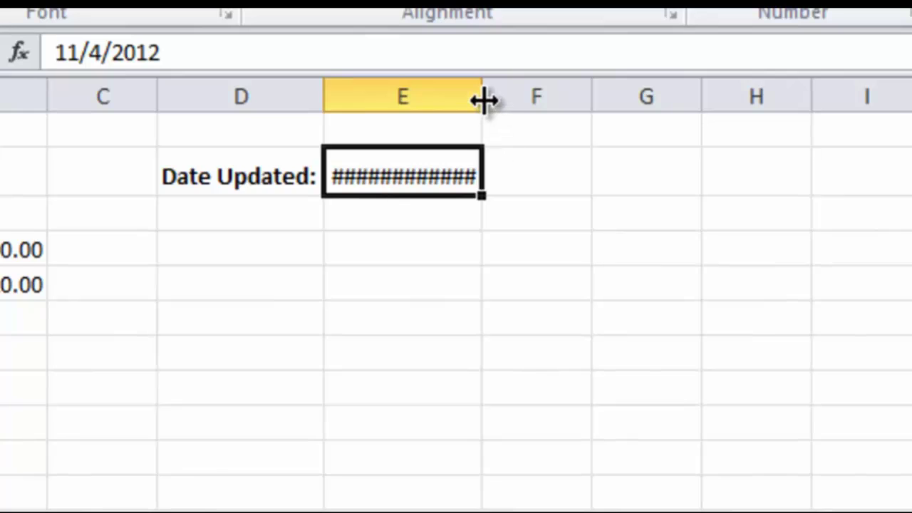
pyautogui.moveTo(483, 101); pyautogui.dragTo(586, 136)
pyautogui.hotkey('ctrl', 'z')
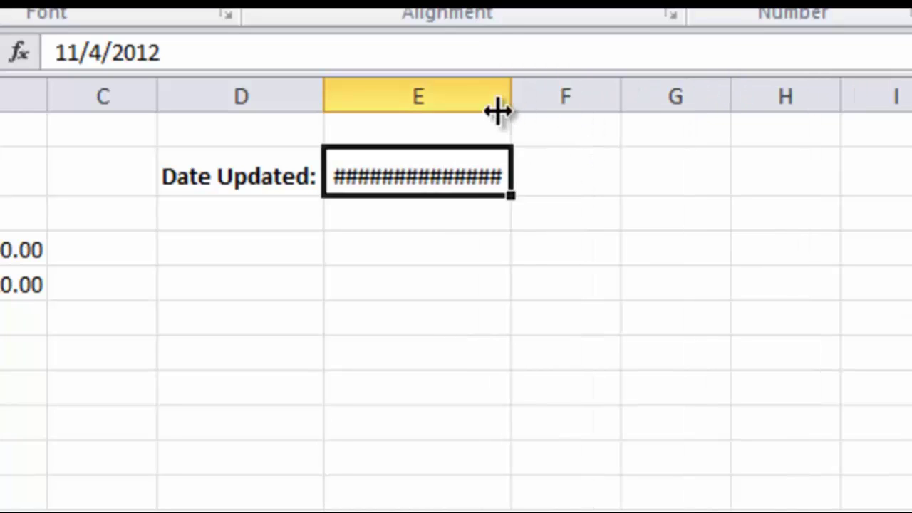
pyautogui.doubleClick(511, 94)
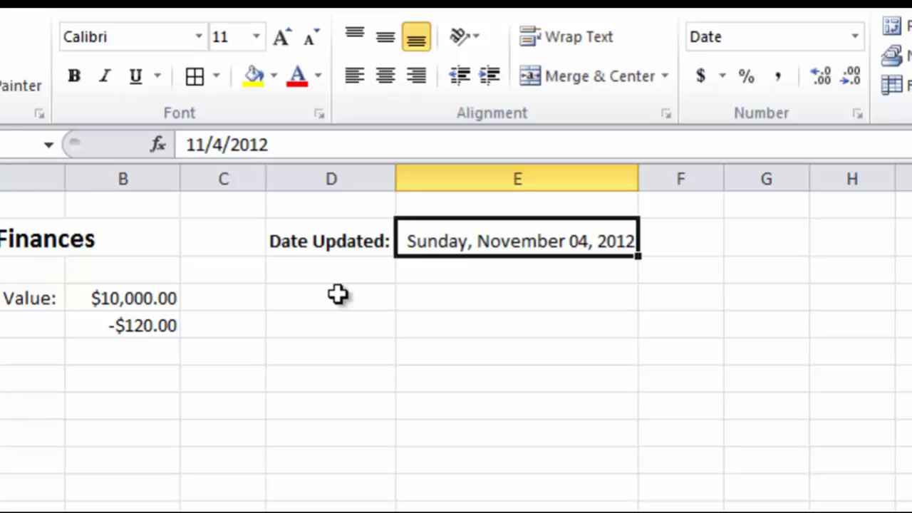
# Replace the date in cell E2 with the formula =TODAY()
pyautogui.write('=t')
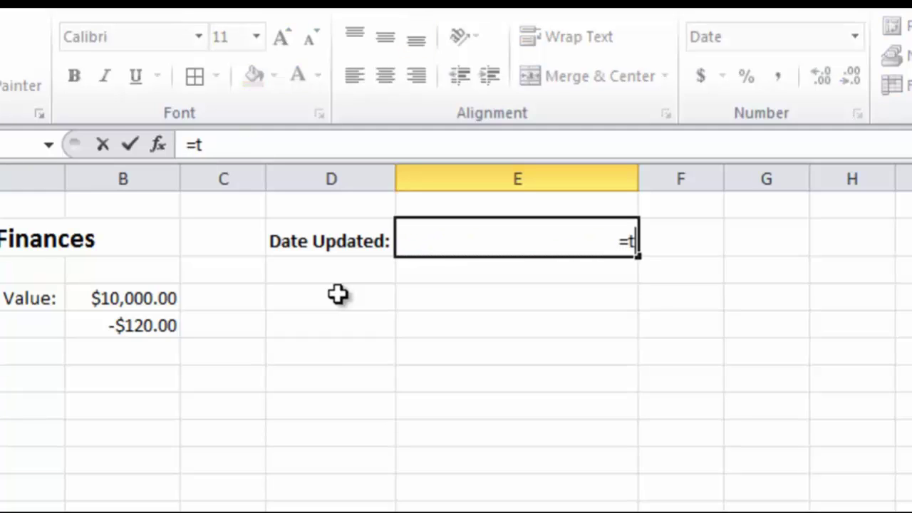
pyautogui.write('oday()')
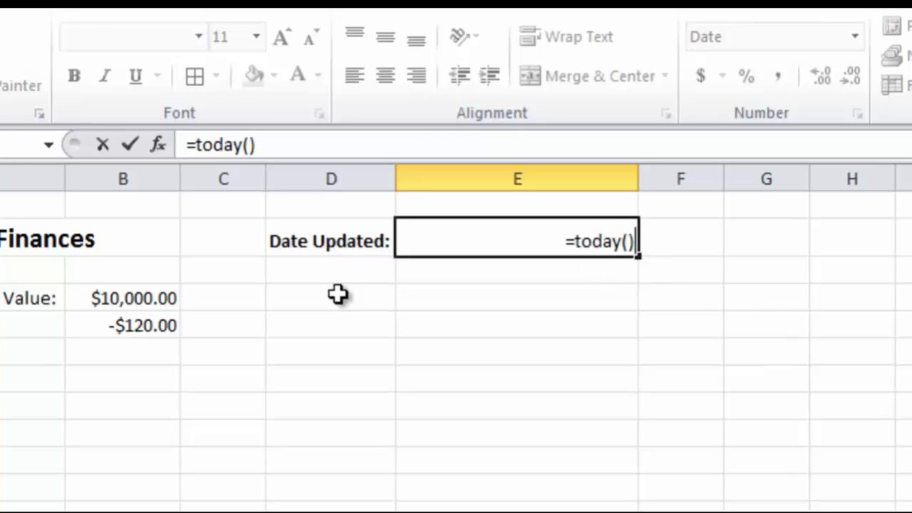
pyautogui.press('Return')
pyautogui.press('Up')
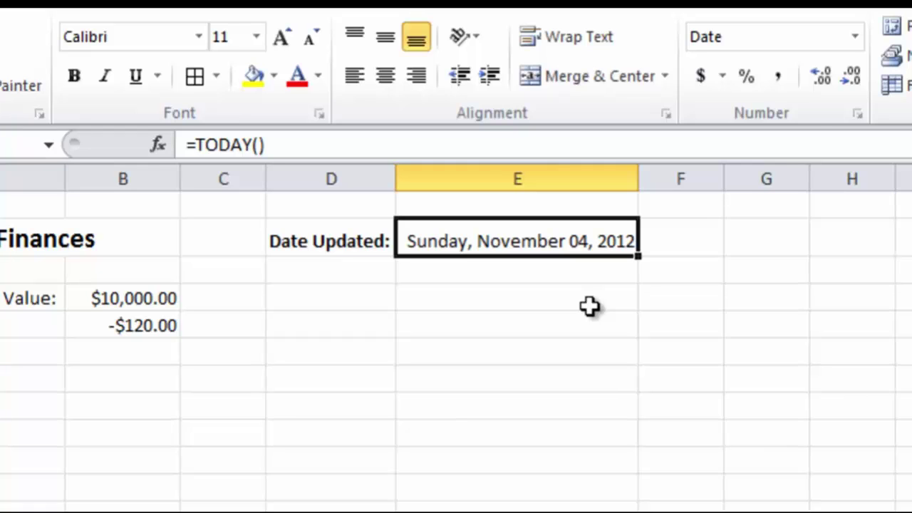
# Try the General number format on the date in cell E2
pyautogui.click(851, 39)
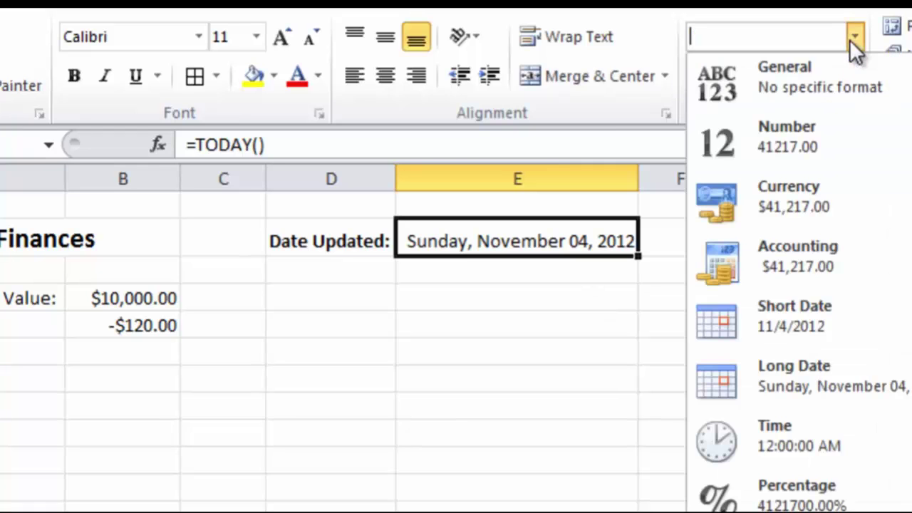
pyautogui.click(834, 92)
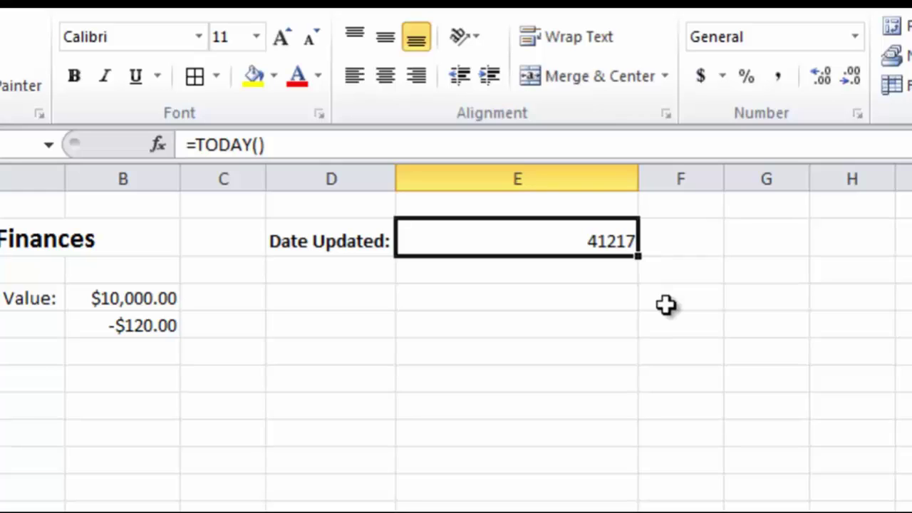
# Set the number format of cell E2 to Short Date and narrow column E to fit the date
pyautogui.click(858, 37)
pyautogui.click(823, 319)
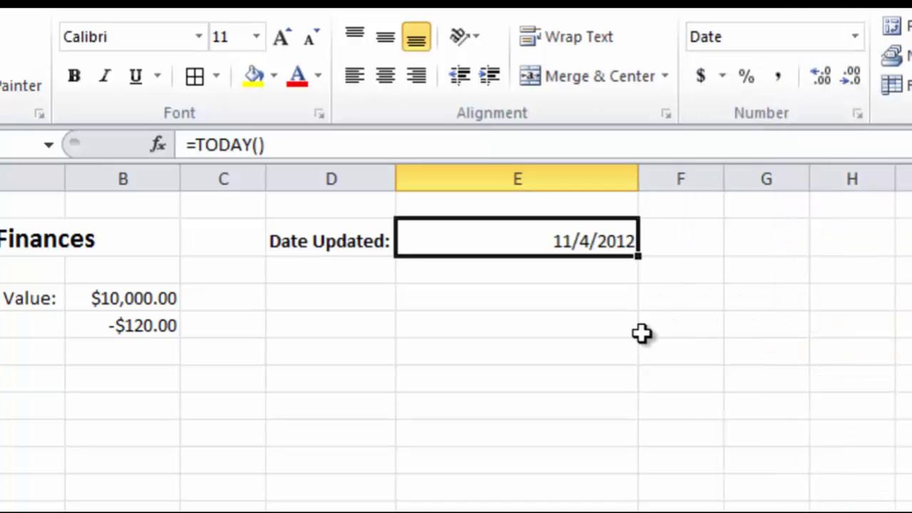
pyautogui.moveTo(632, 176); pyautogui.dragTo(535, 173)
pyautogui.doubleClick(535, 173)
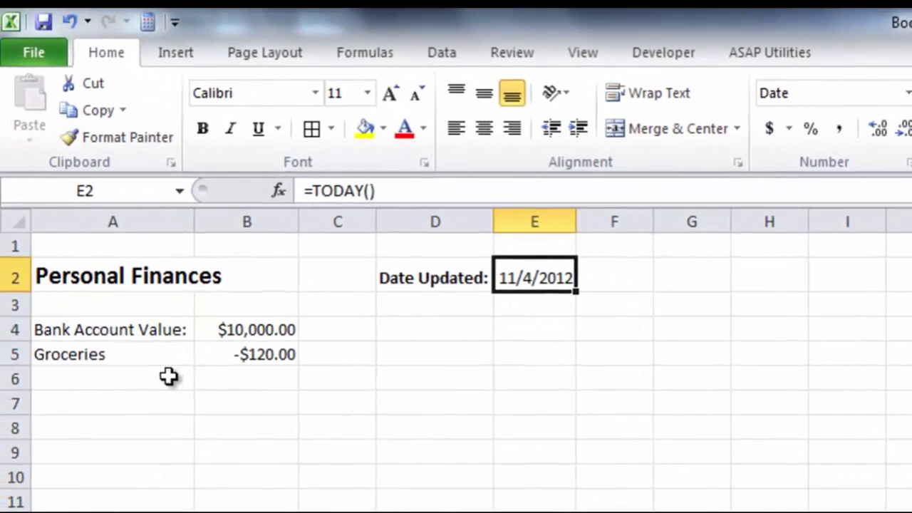
# Enter the label "Gas" in cell A6 and the amount 500 in cell B6
pyautogui.click(151, 374)
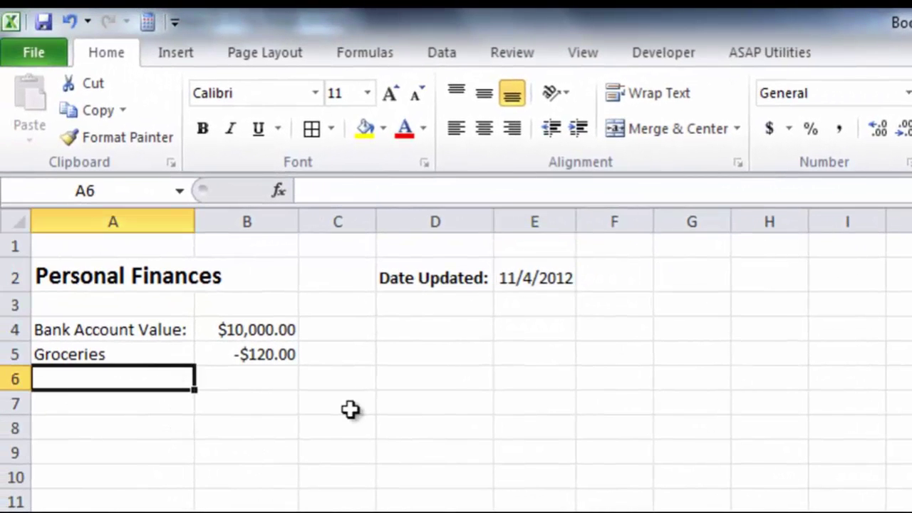
pyautogui.write('Gas')
pyautogui.press('Tab')
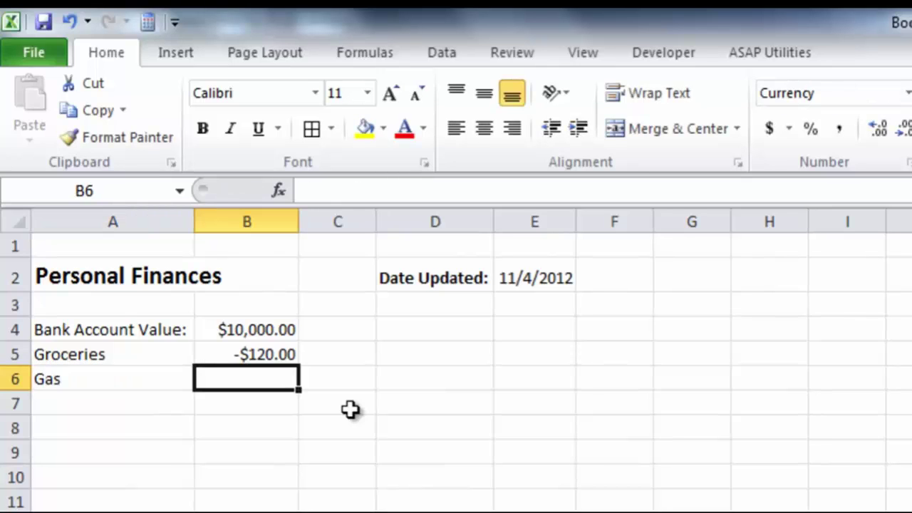
pyautogui.write('500')
pyautogui.press('Return')
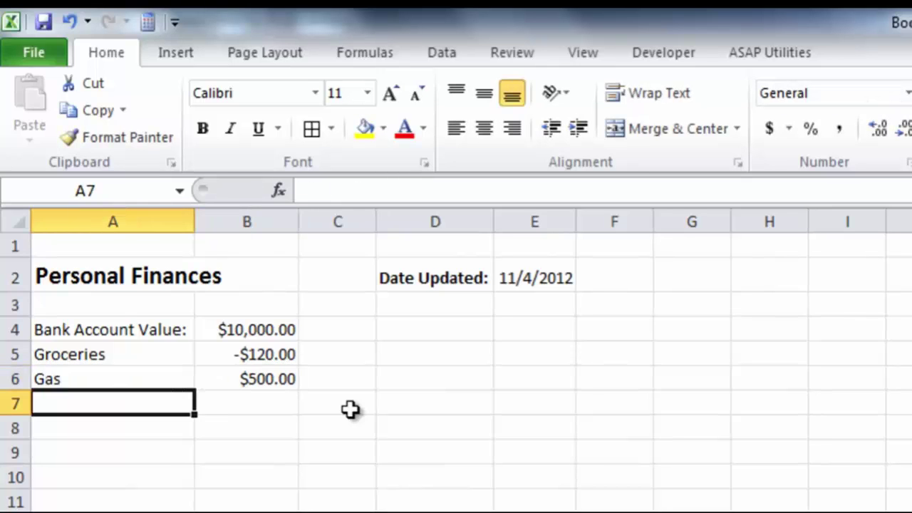
# Correct the Gas amount in cell B6 to -500
pyautogui.press('Up')
pyautogui.press('Right')
pyautogui.click(306, 191)
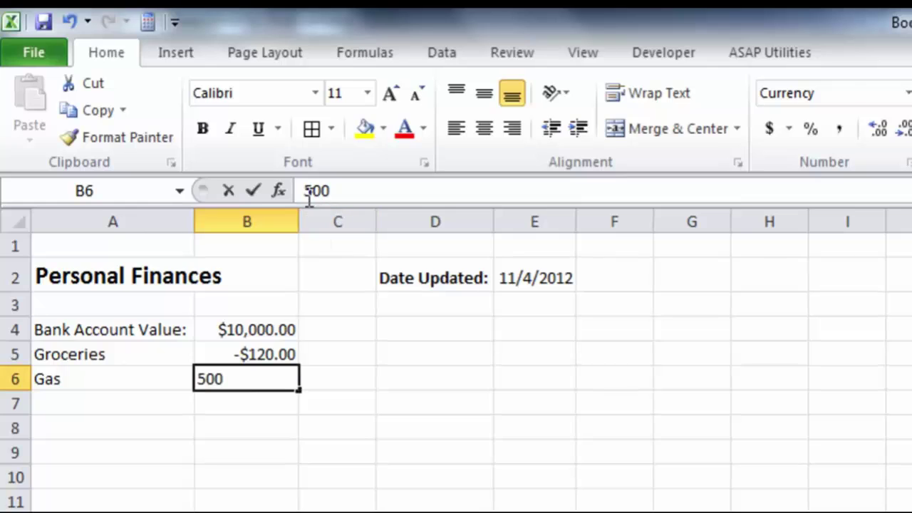
pyautogui.write('-')
pyautogui.press('Return')
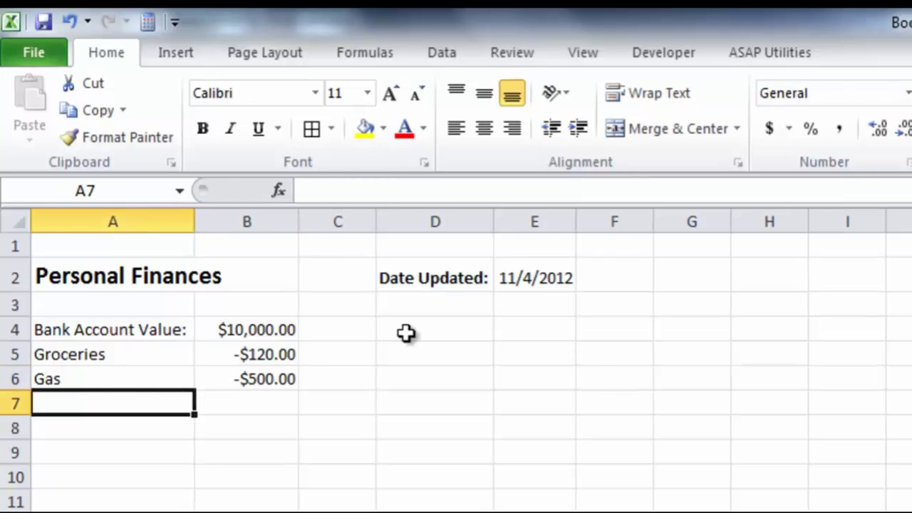
# Enter the label "School Supplies" in cell A7 and the amount -200 in cell B7
pyautogui.write('School Supplie')
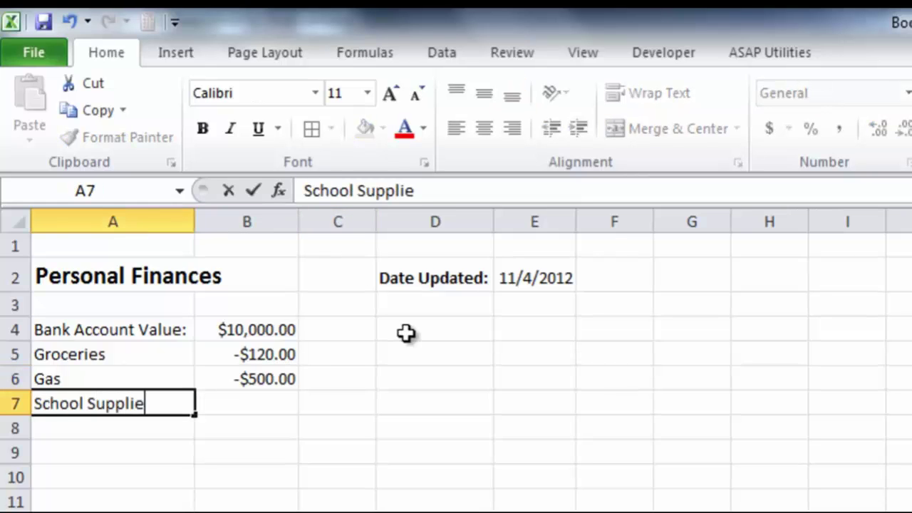
pyautogui.write('s')
pyautogui.press('Tab')
pyautogui.write('-200')
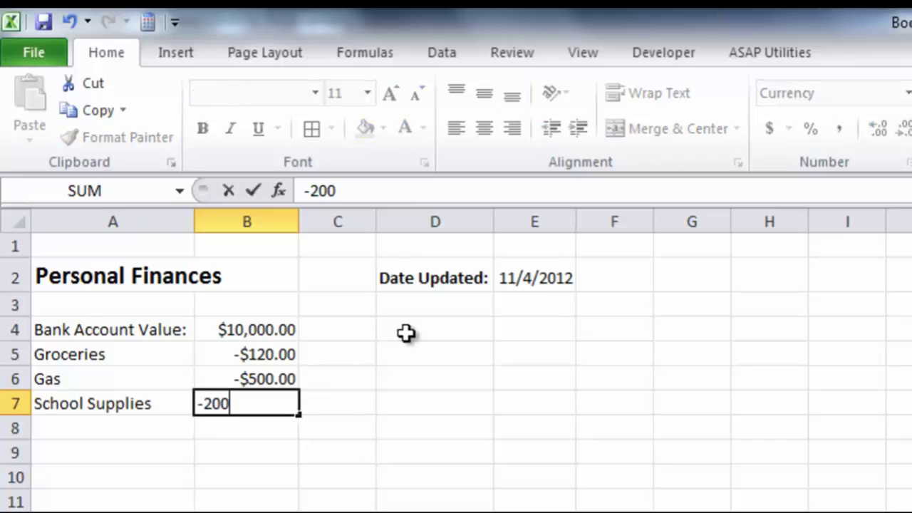
pyautogui.press('Return')
# Add "Other Bills" with -2000 in row 8 and "Rent" with -12000 in row 9, using columns A and B
pyautogui.write('Other Bills')
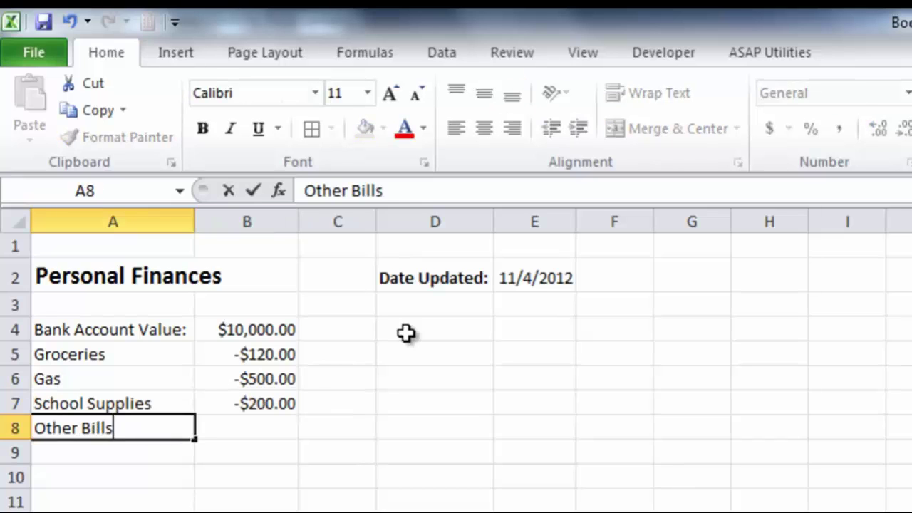
pyautogui.press('Tab')
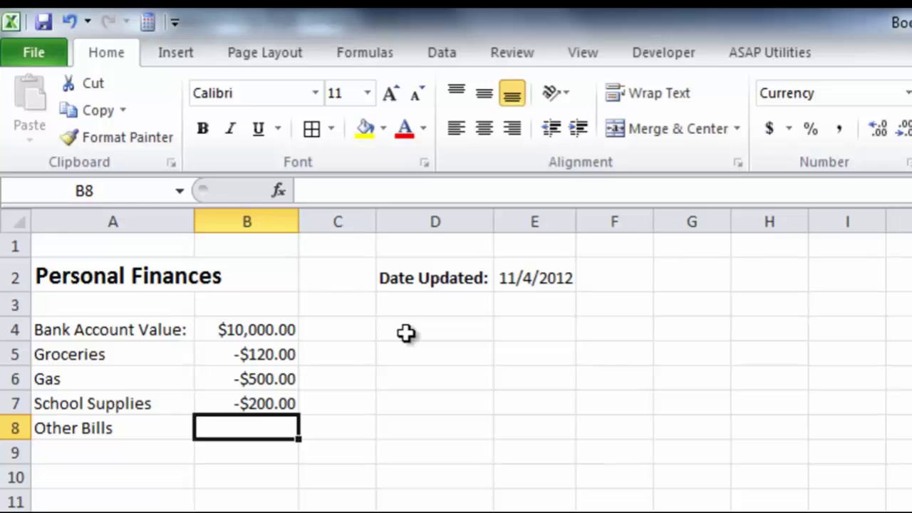
pyautogui.write('-2000')
pyautogui.press('Return')
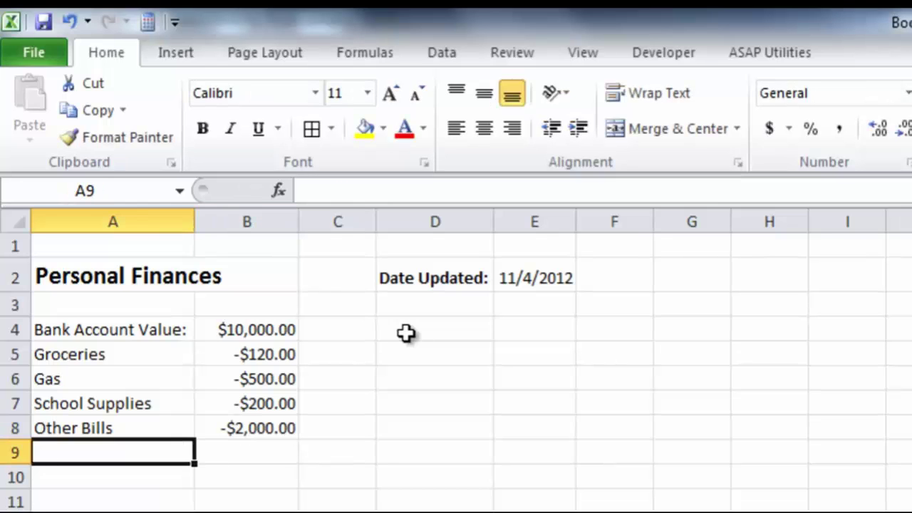
pyautogui.write('Rent')
pyautogui.press('Tab')
pyautogui.write('-12000')
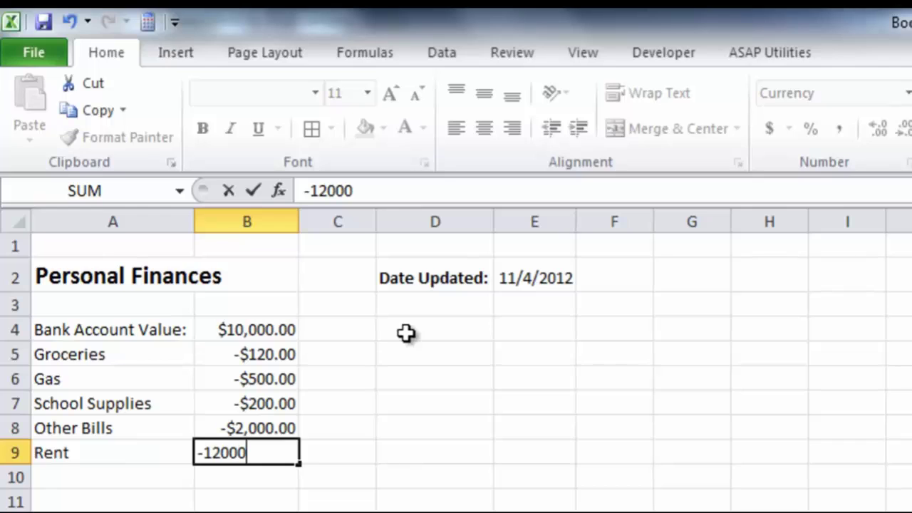
pyautogui.press('Return')
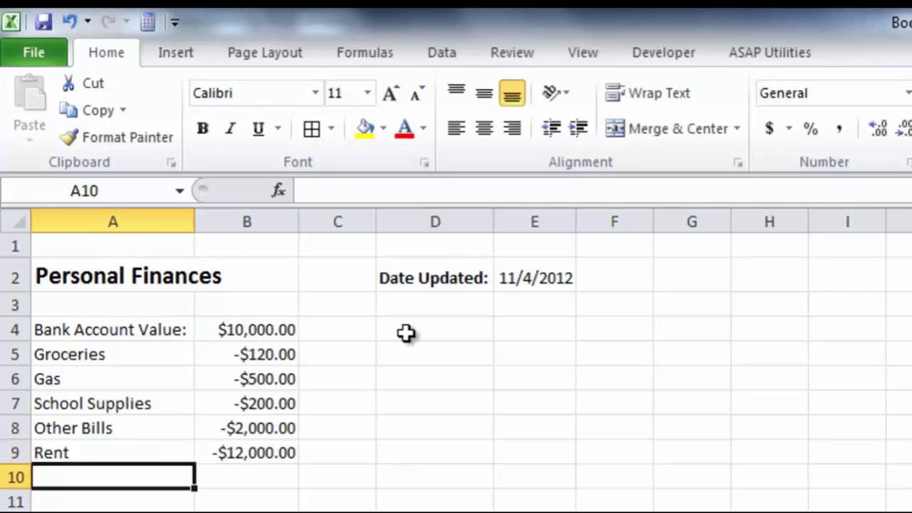
# Enter the label "Remaining Money:" in cell A10
pyautogui.write('Remaining')
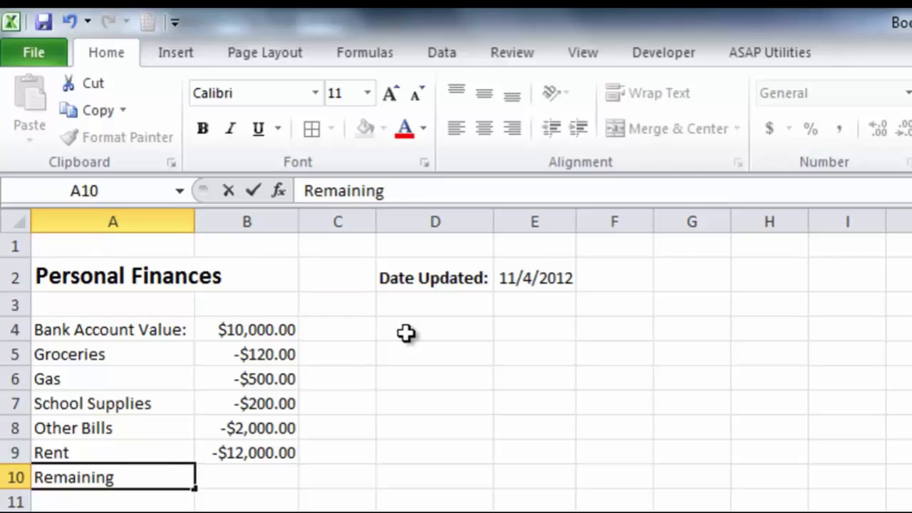
pyautogui.write(' Money:')
pyautogui.press('Tab')
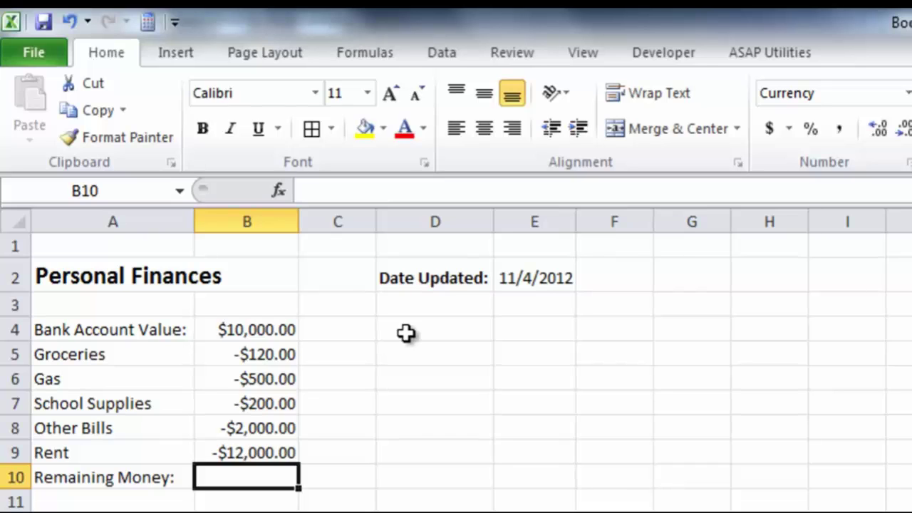
# Enter the formula =B4+B5+B6+B7+B8+B9 in cell B10 to add the account value and all expenses
pyautogui.write('=')
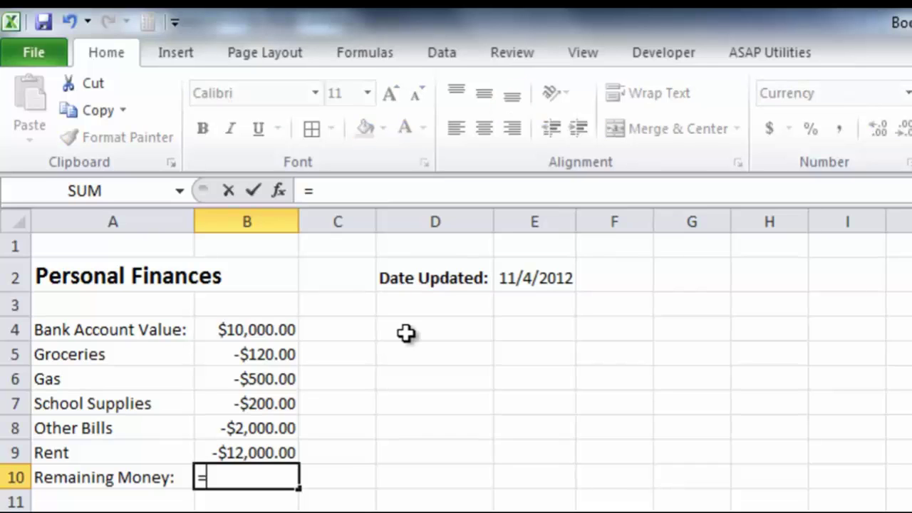
pyautogui.click(258, 327)
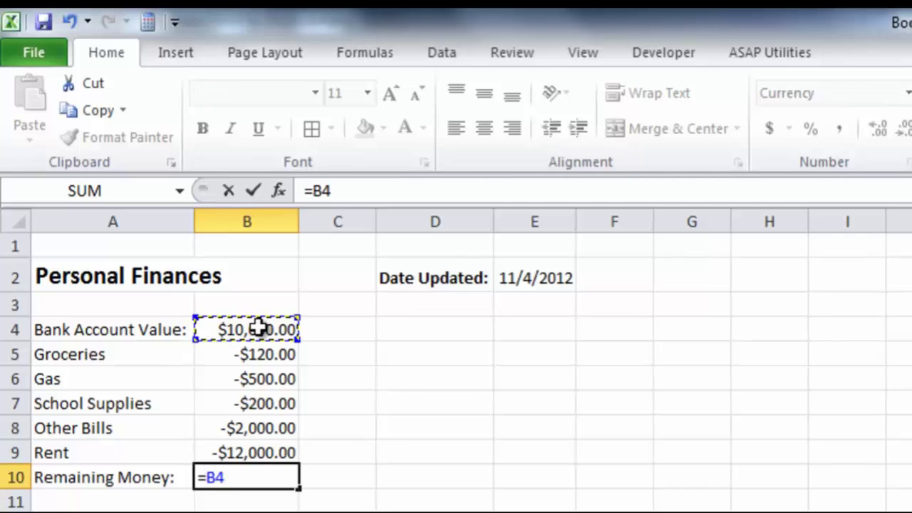
pyautogui.write('+')
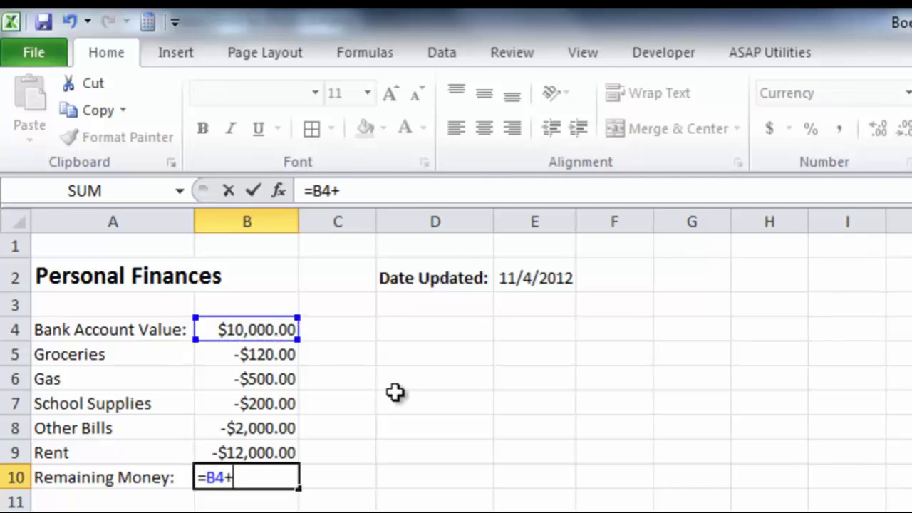
pyautogui.click(264, 354)
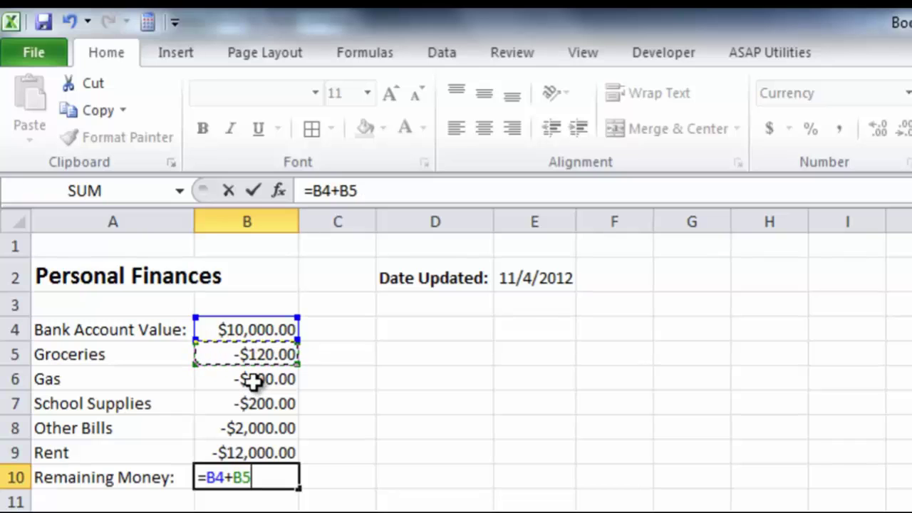
pyautogui.write('+')
pyautogui.click(246, 380)
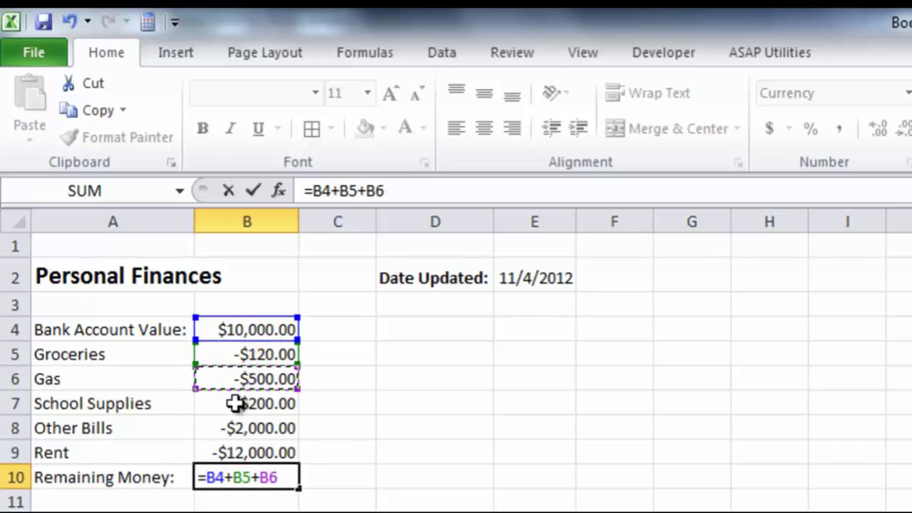
pyautogui.write('+')
pyautogui.click(236, 404)
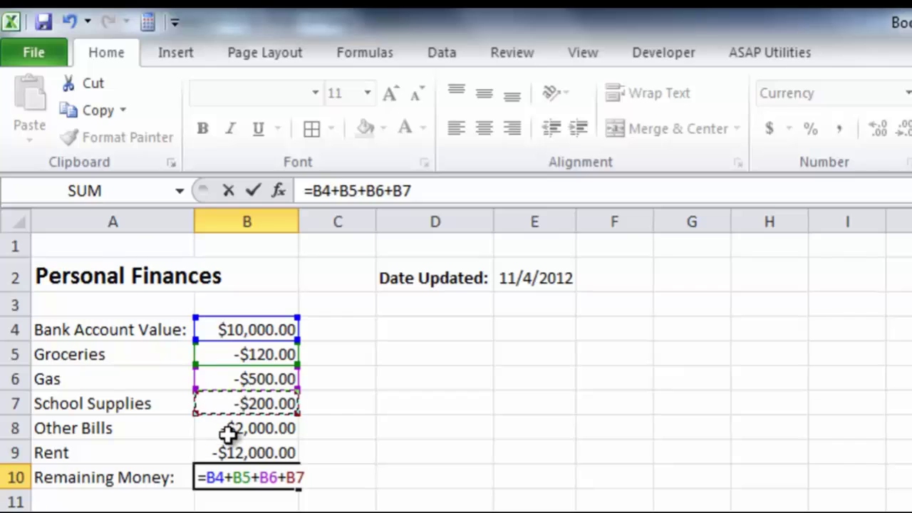
pyautogui.write('+')
pyautogui.click(228, 429)
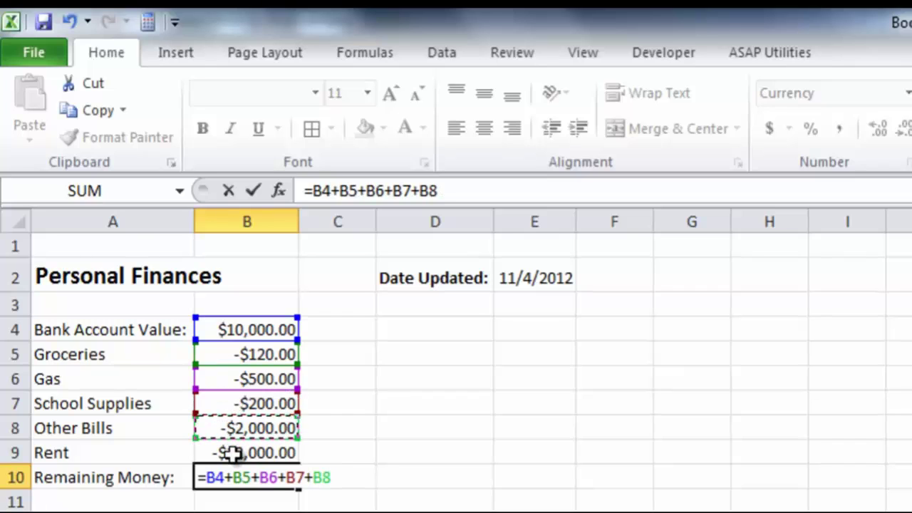
pyautogui.write('+')
pyautogui.click(239, 453)
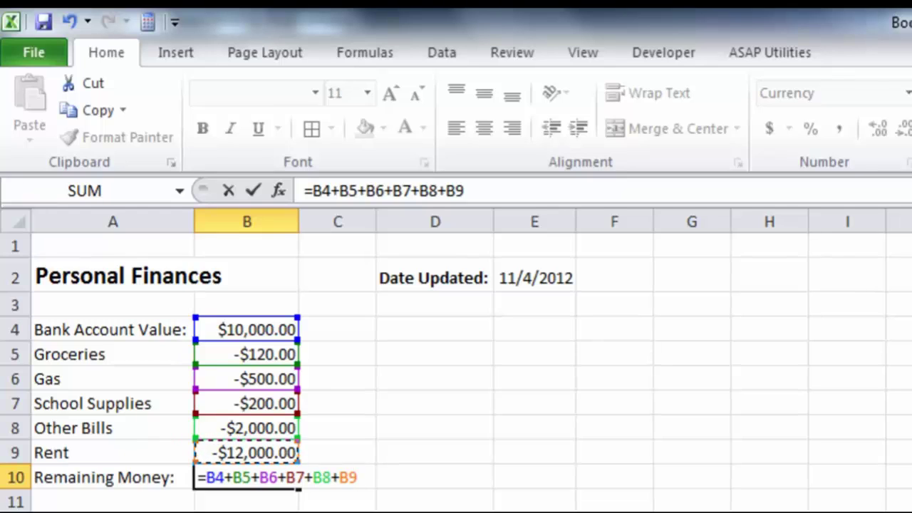
pyautogui.press('Return')
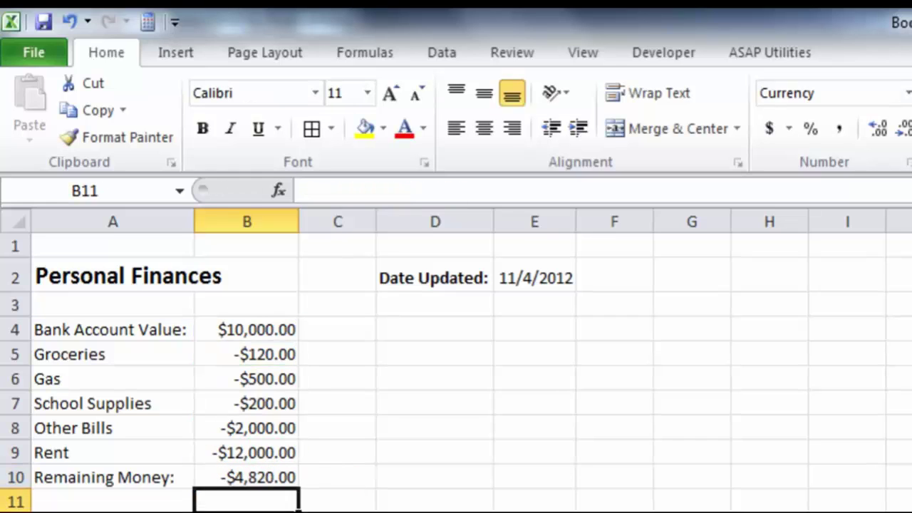
pyautogui.press('Up')
# Make the bank account label and amount in cells A4 and B4 bold
pyautogui.moveTo(129, 330); pyautogui.dragTo(222, 324)
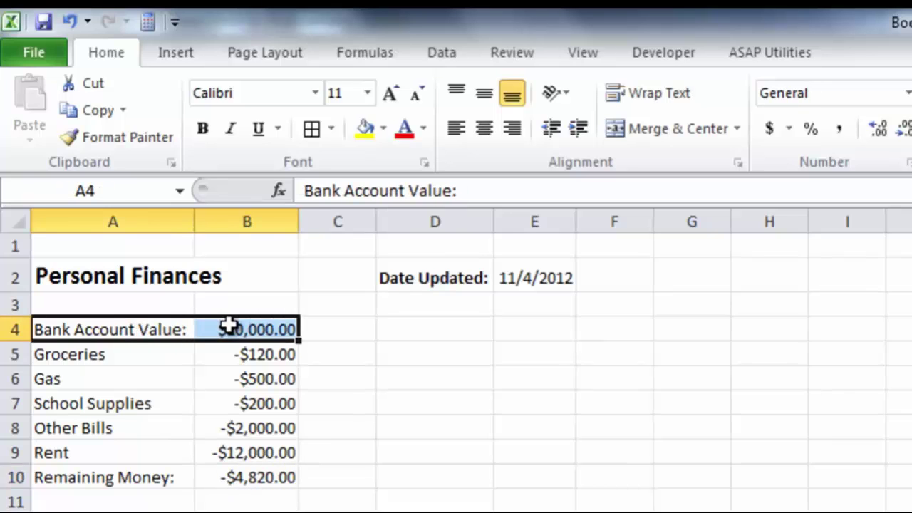
pyautogui.click(203, 132)
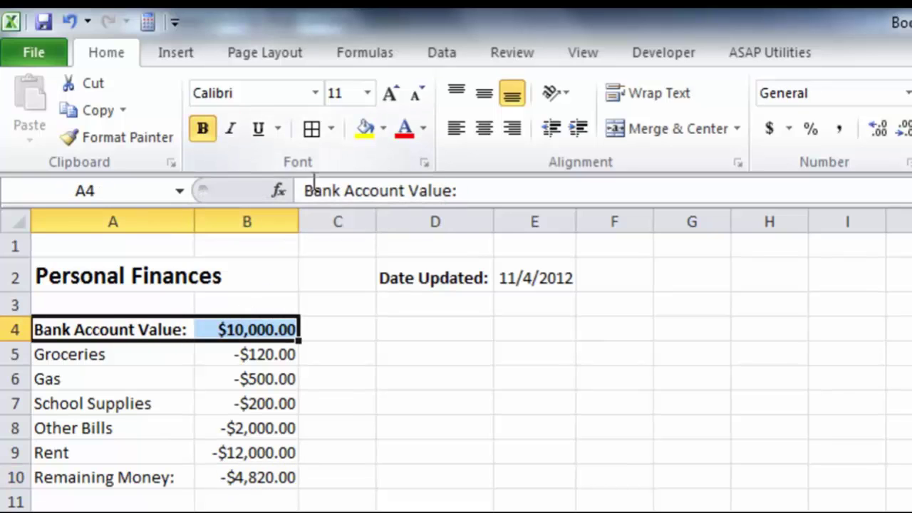
# Add a bottom border to the bank account label and amount in cells A4 and B4
pyautogui.click(330, 129)
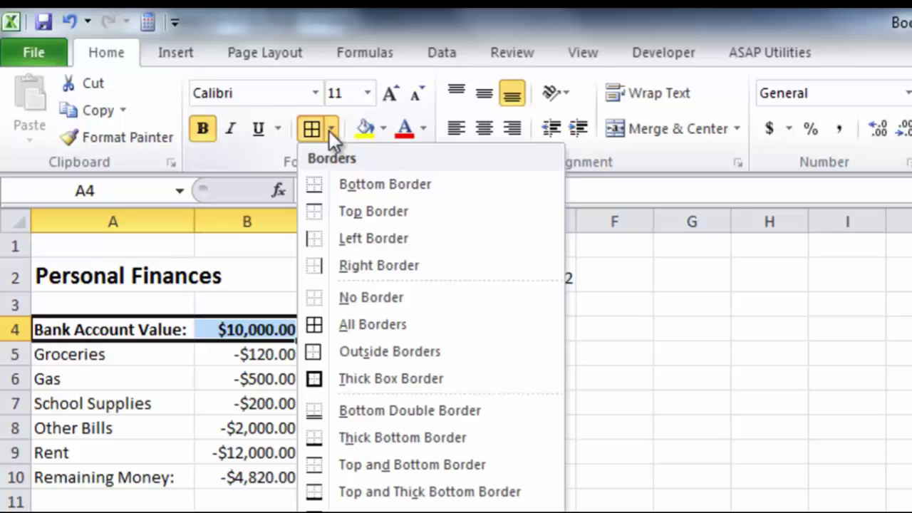
pyautogui.click(373, 189)
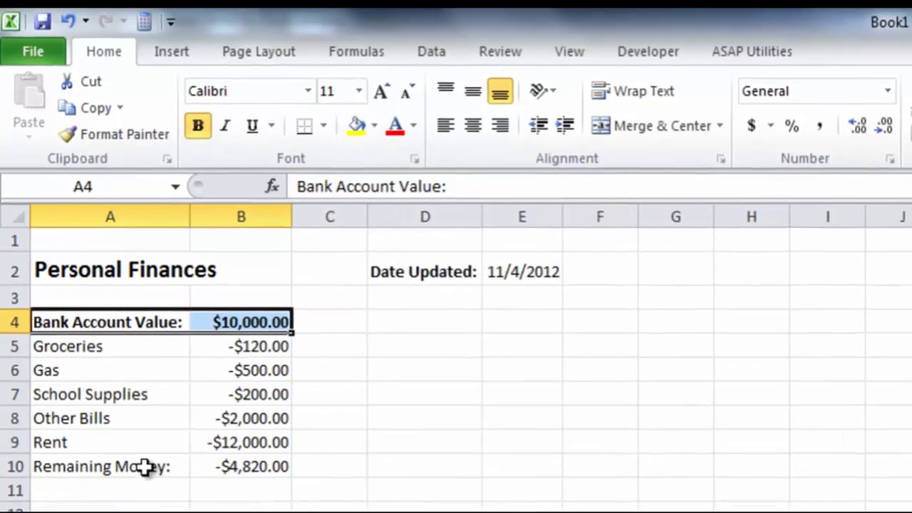
# Make the Remaining Money cells A10 and B10 bold and give them a top and double bottom border
pyautogui.click(187, 478)
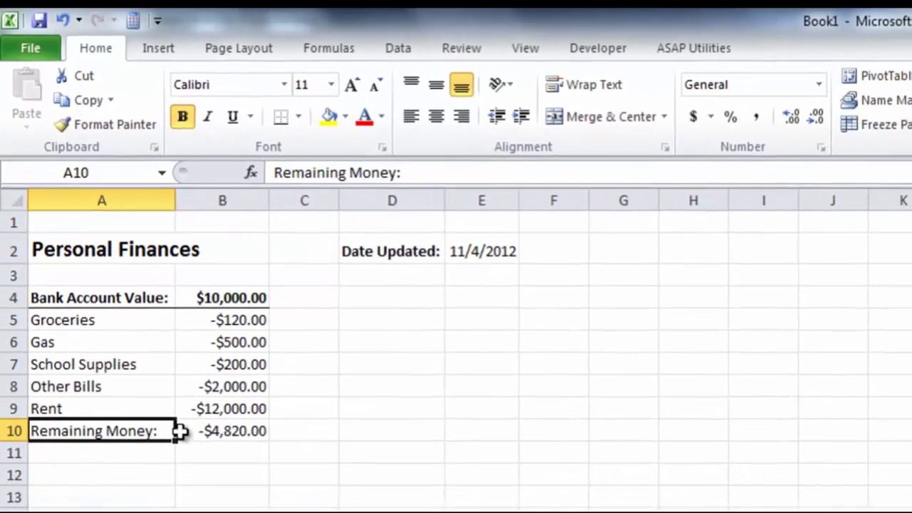
pyautogui.moveTo(179, 432); pyautogui.dragTo(209, 427)
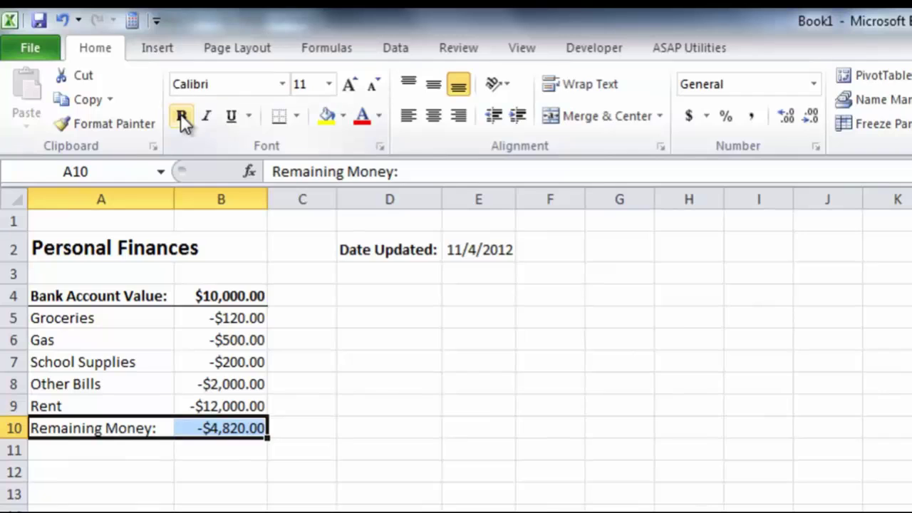
pyautogui.click(182, 116)
pyautogui.click(301, 119)
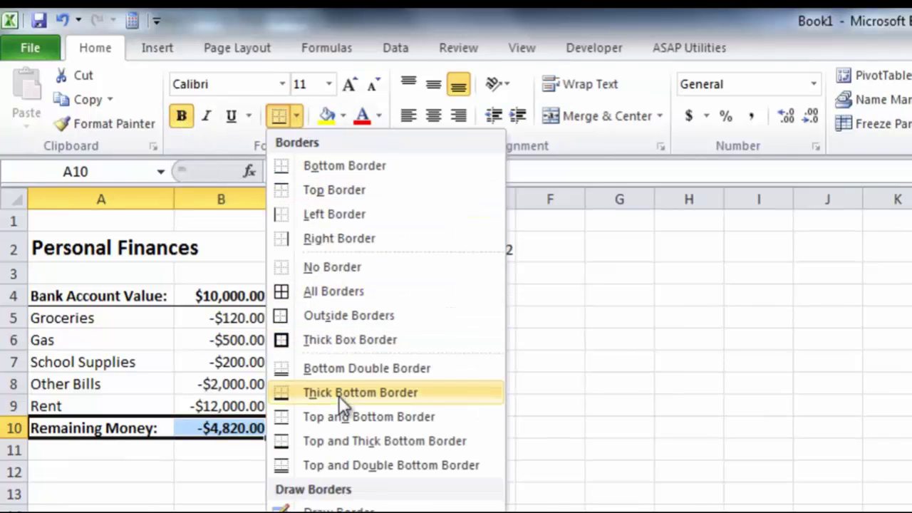
pyautogui.click(359, 465)
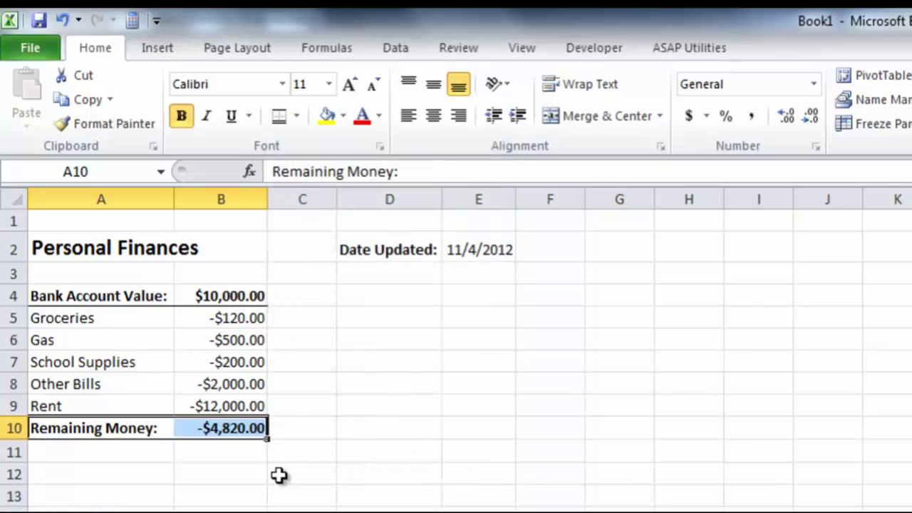
pyautogui.click(246, 499)
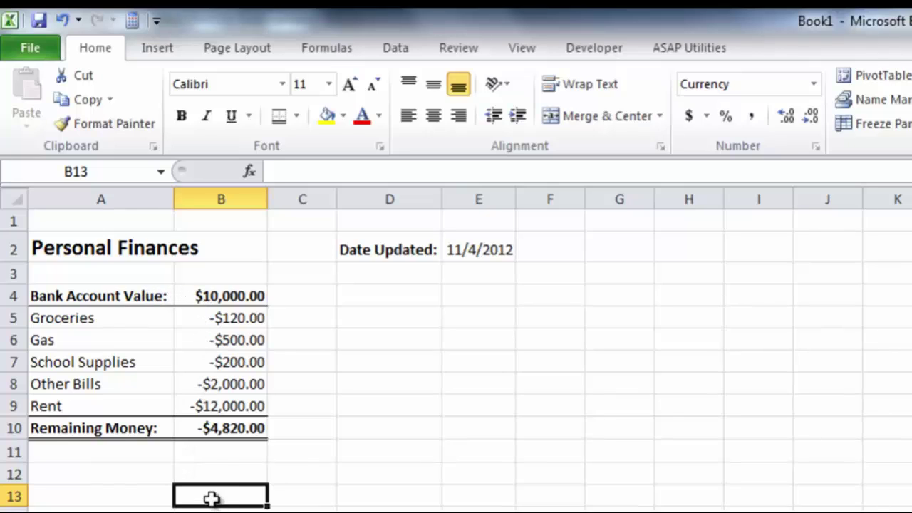
# Replace the formula in cell B10 with =SUM(B4:B9)
pyautogui.click(224, 434)
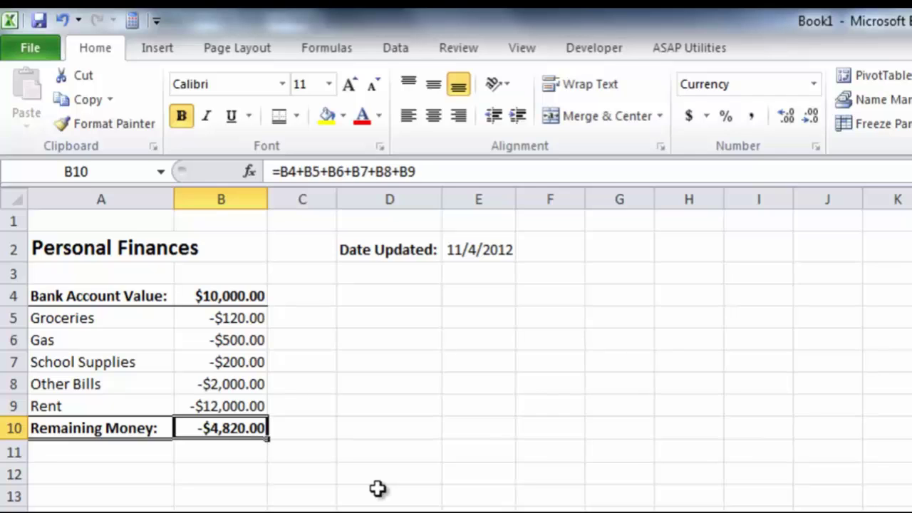
pyautogui.write('=')
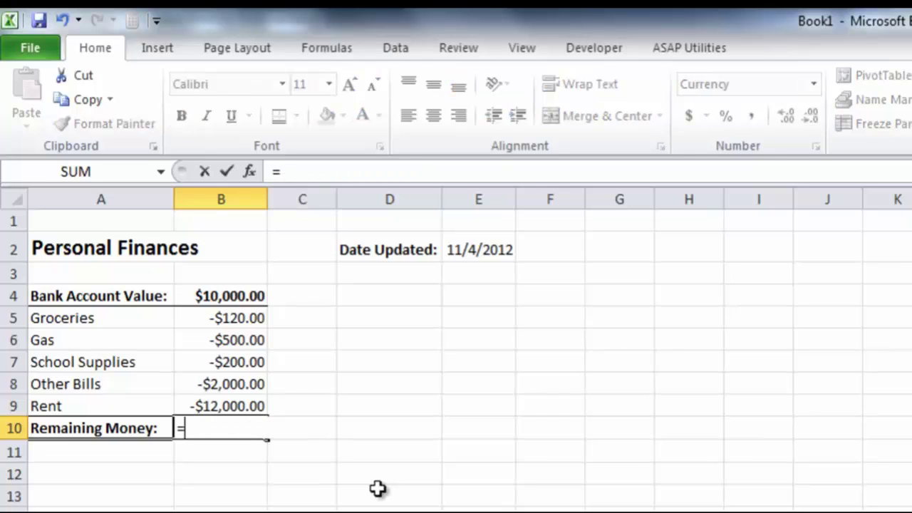
pyautogui.write('sum(')
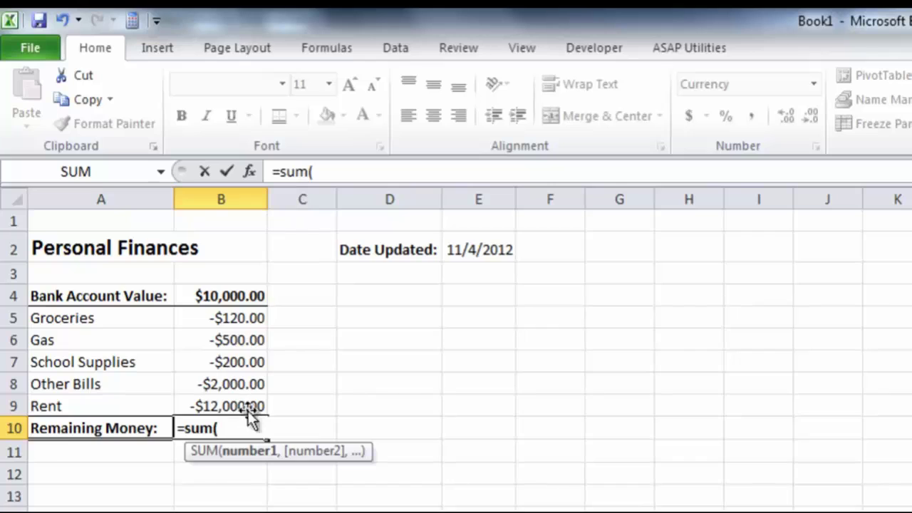
pyautogui.click(245, 293)
pyautogui.moveTo(244, 294); pyautogui.dragTo(237, 406)
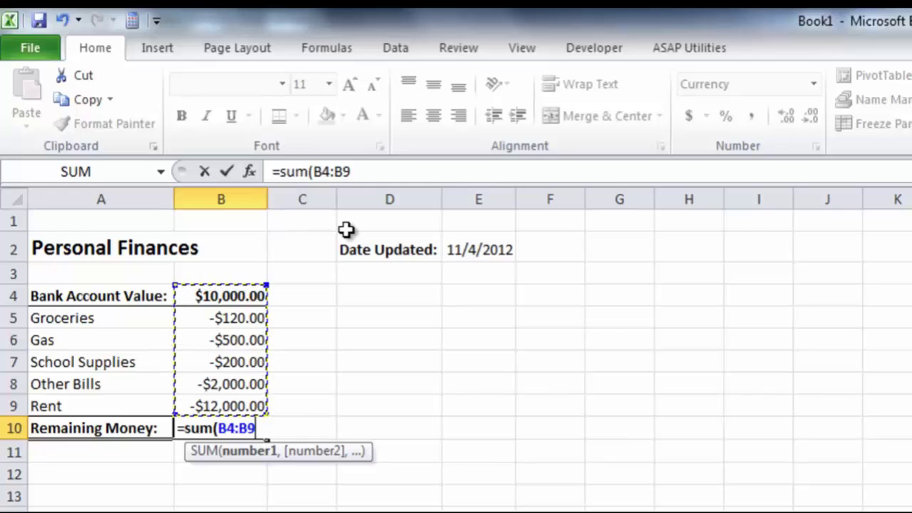
pyautogui.write(')')
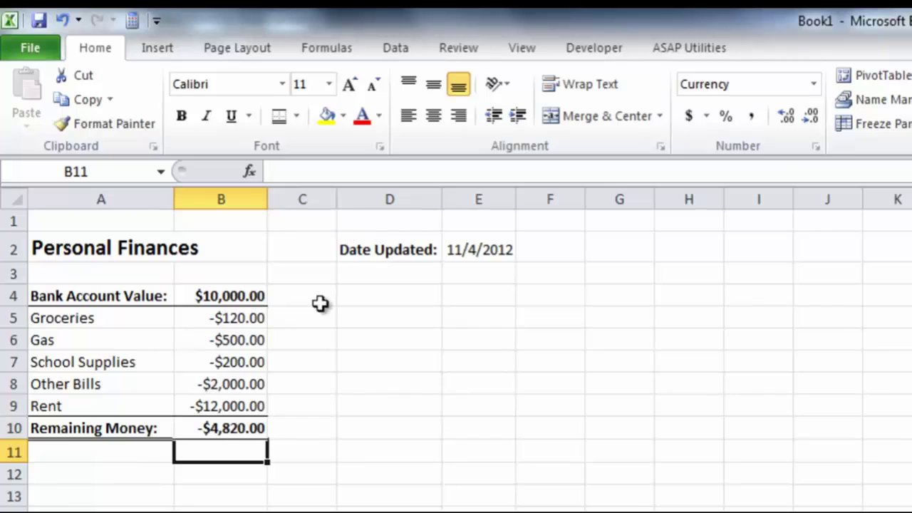
pyautogui.click(251, 433)
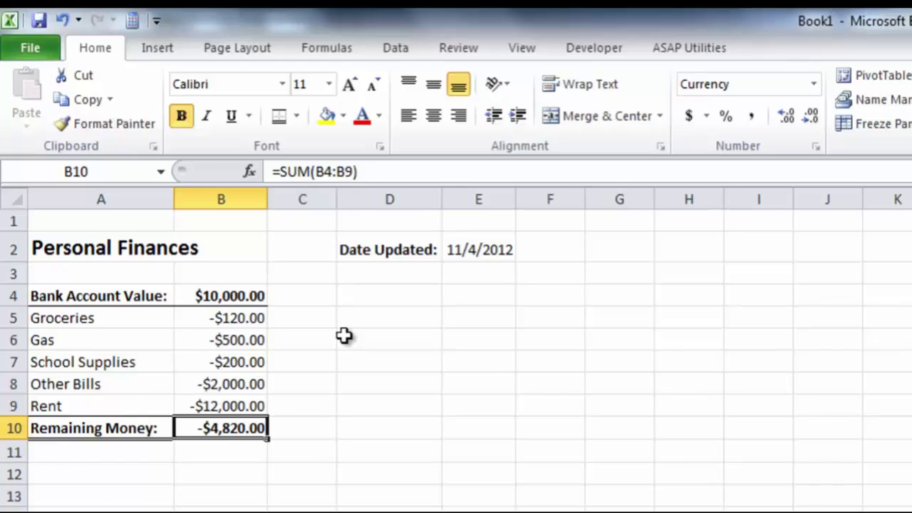
# Change the Rent amount in cell B9 to -1200
pyautogui.click(230, 403)
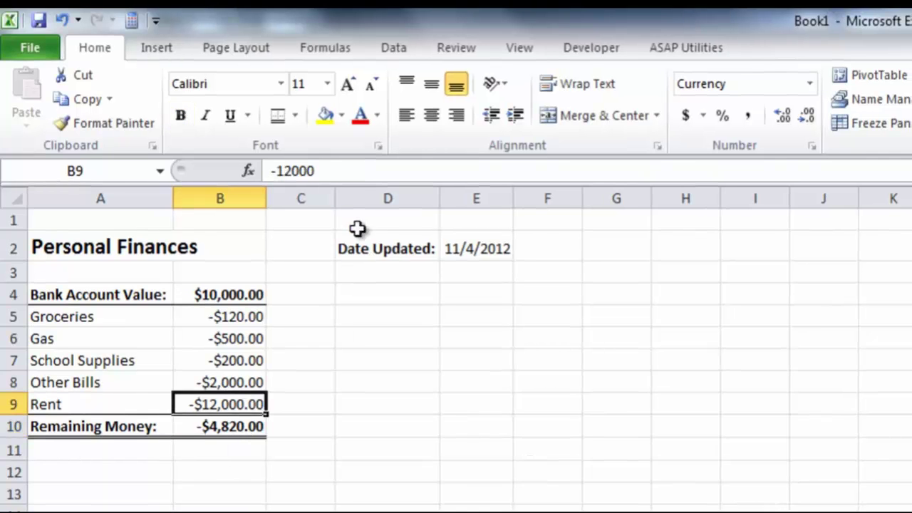
pyautogui.click(323, 171)
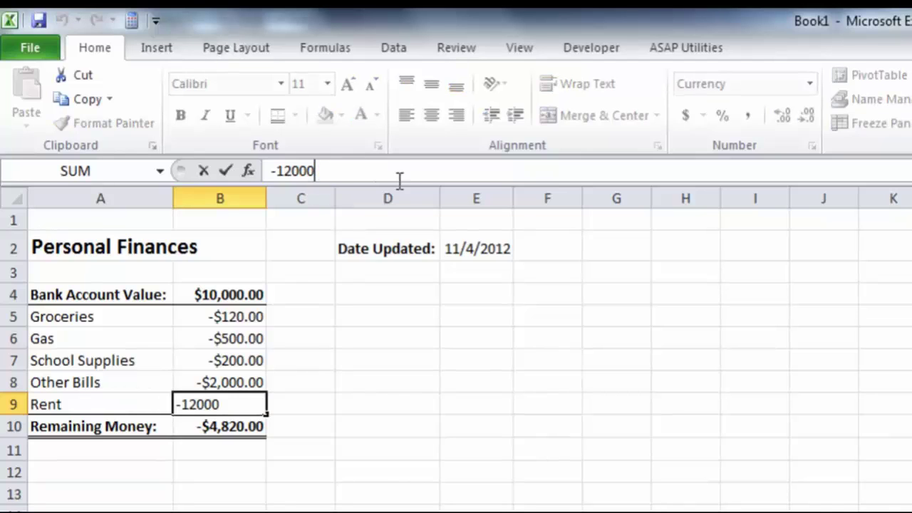
pyautogui.press('BackSpace')
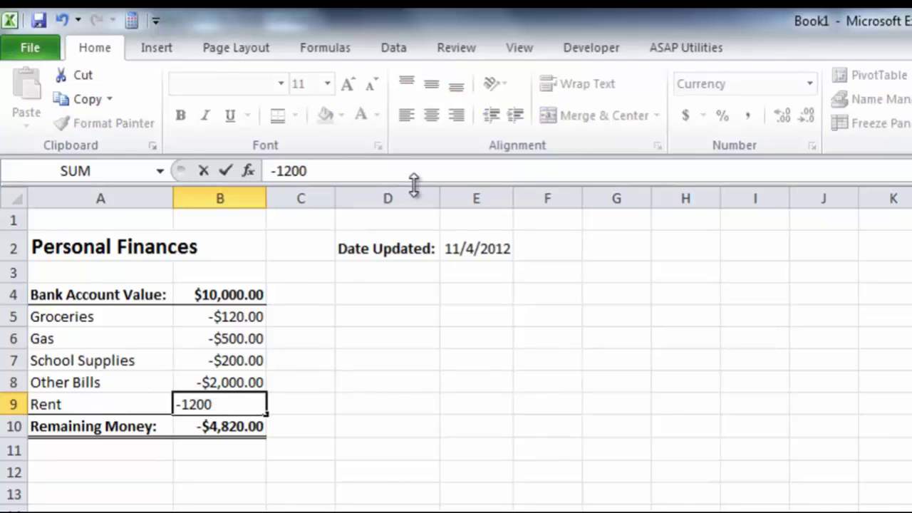
pyautogui.press('Return')
pyautogui.click(244, 468)
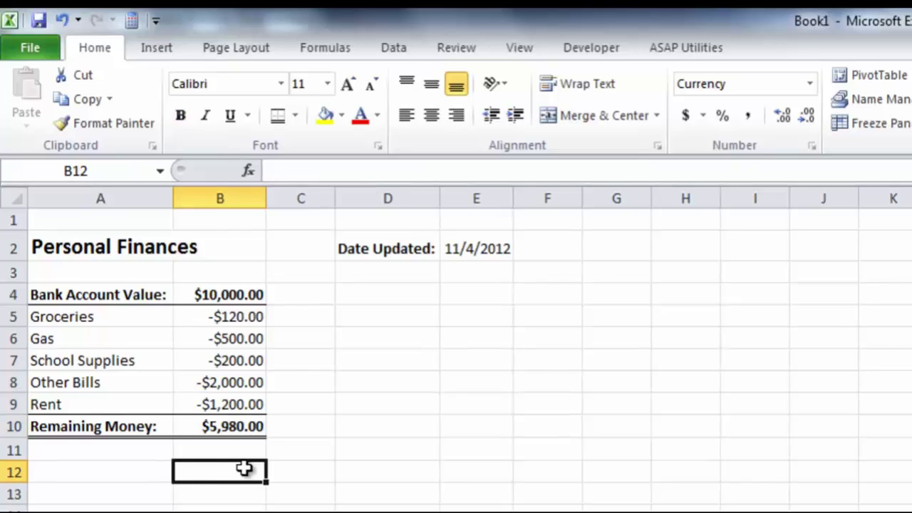
pyautogui.click(222, 428)
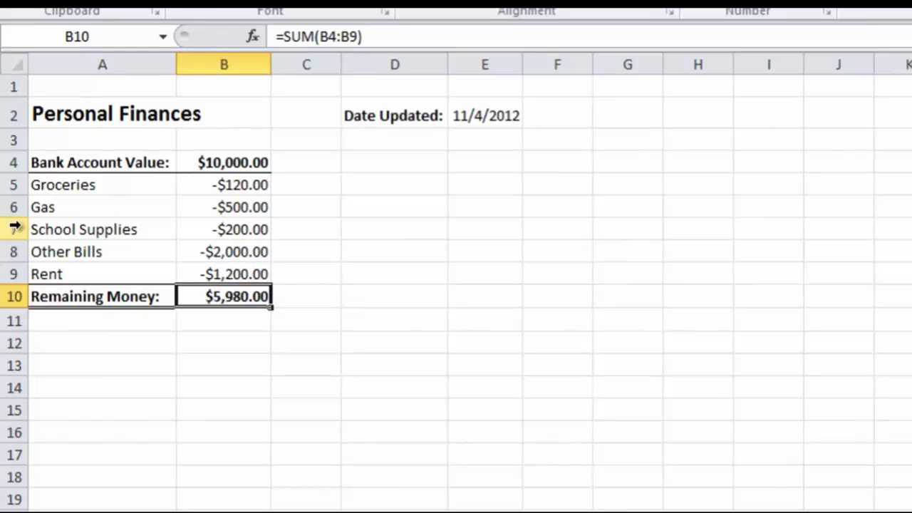
# Insert a new row above School Supplies and enter "Bonus" in A7 with 1020 in B7
pyautogui.rightClick(14, 227)
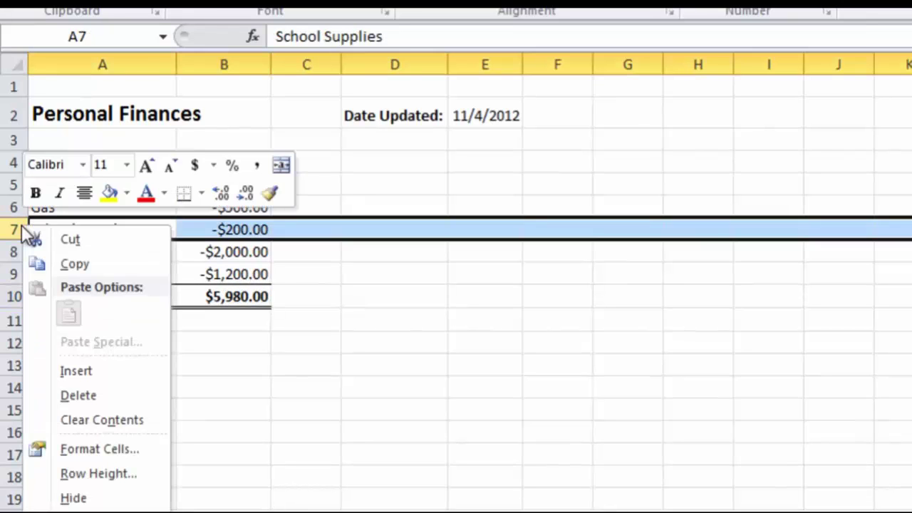
pyautogui.click(99, 372)
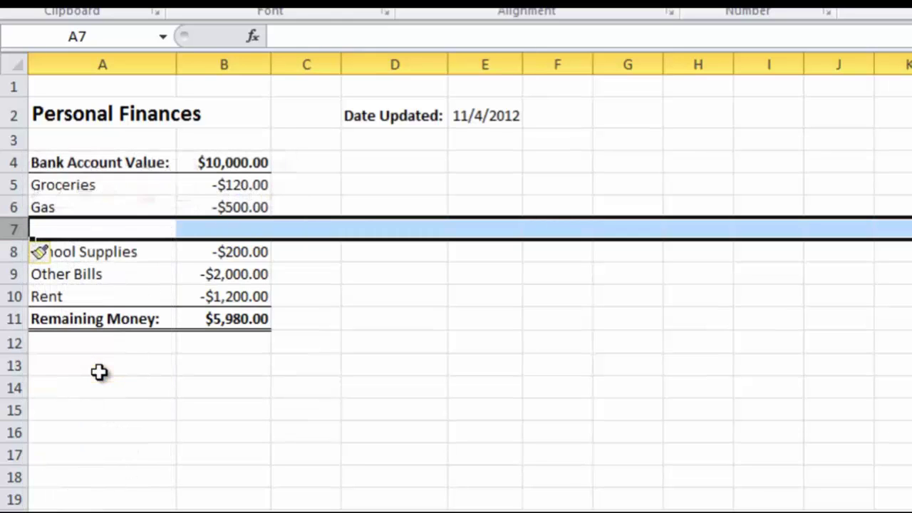
pyautogui.click(137, 237)
pyautogui.write('Bonus')
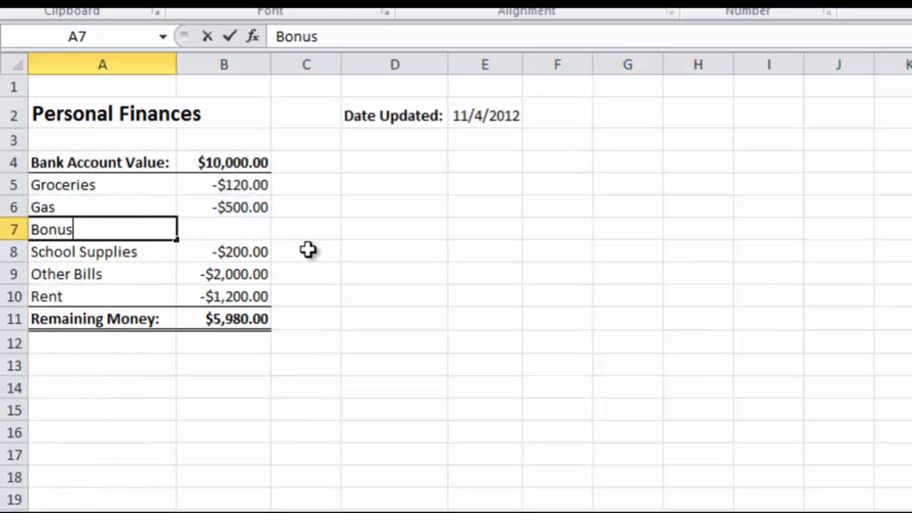
pyautogui.press('Return')
pyautogui.press('Up')
pyautogui.press('Right')
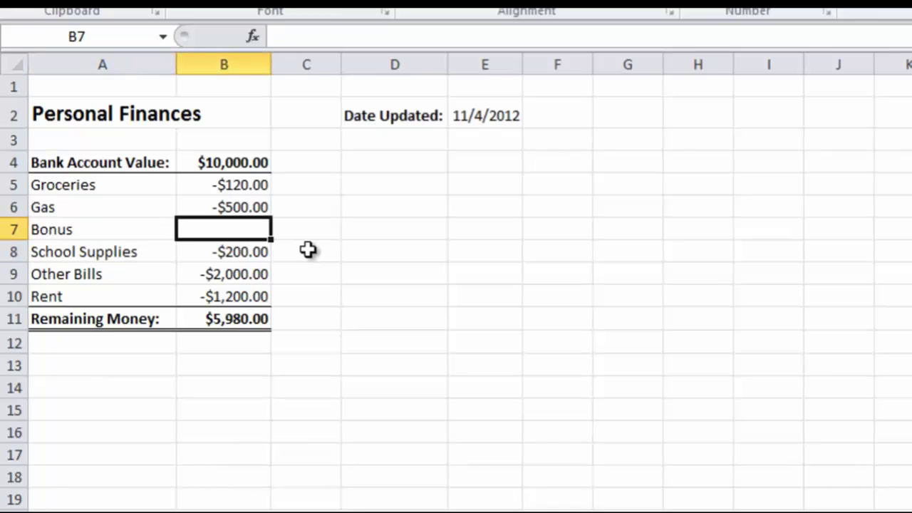
pyautogui.write('1020')
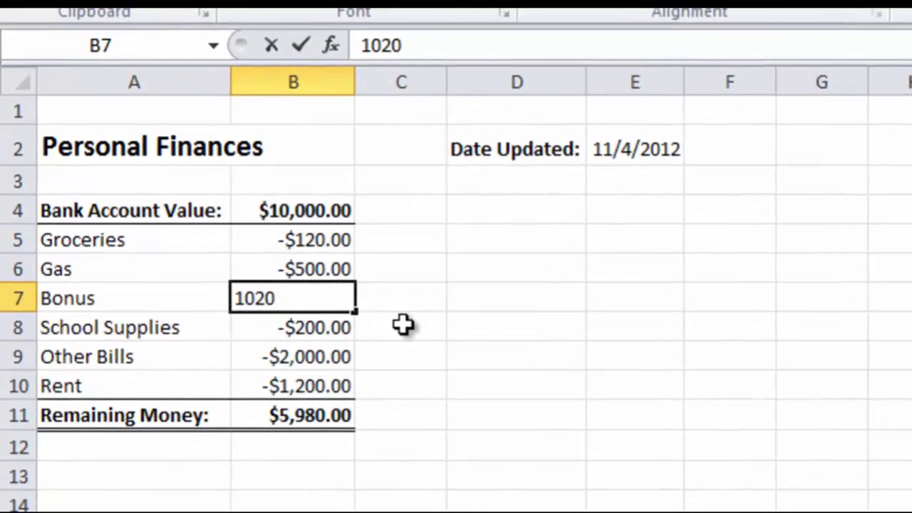
pyautogui.press('Return')
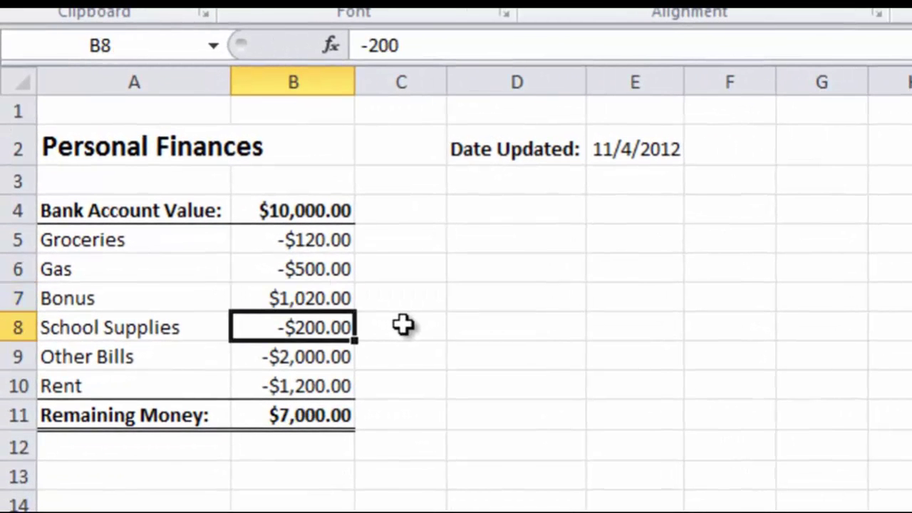
# Rebuild the SUM formula in cell B11 through the Function Arguments dialog, using the range B4:B10 as Number1
pyautogui.click(334, 422)
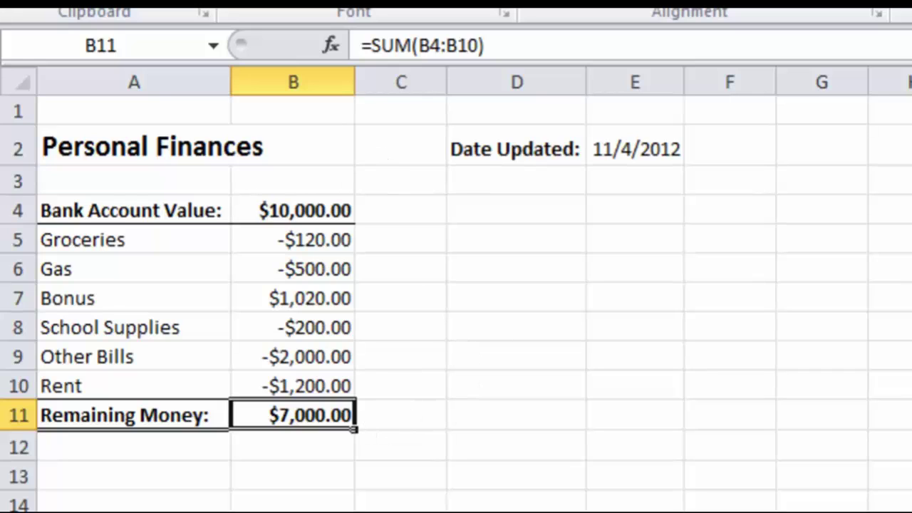
pyautogui.write('=sum(')
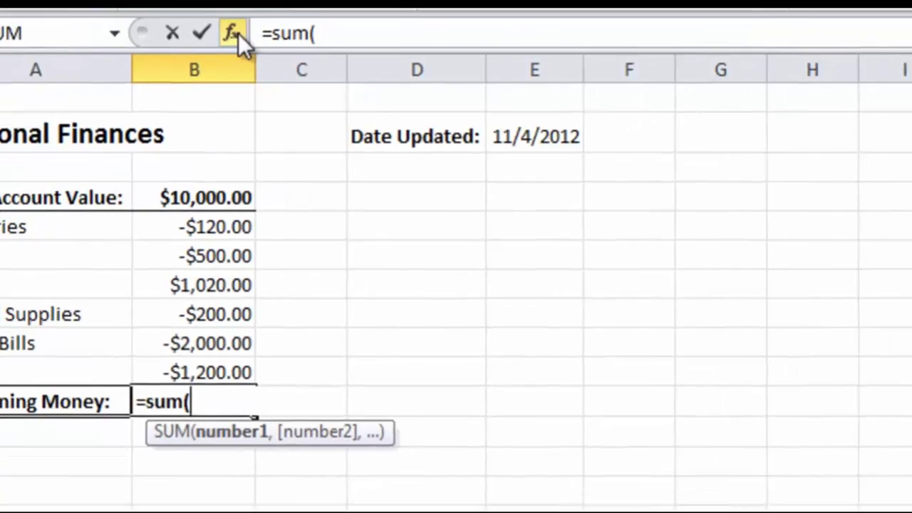
pyautogui.click(337, 46)
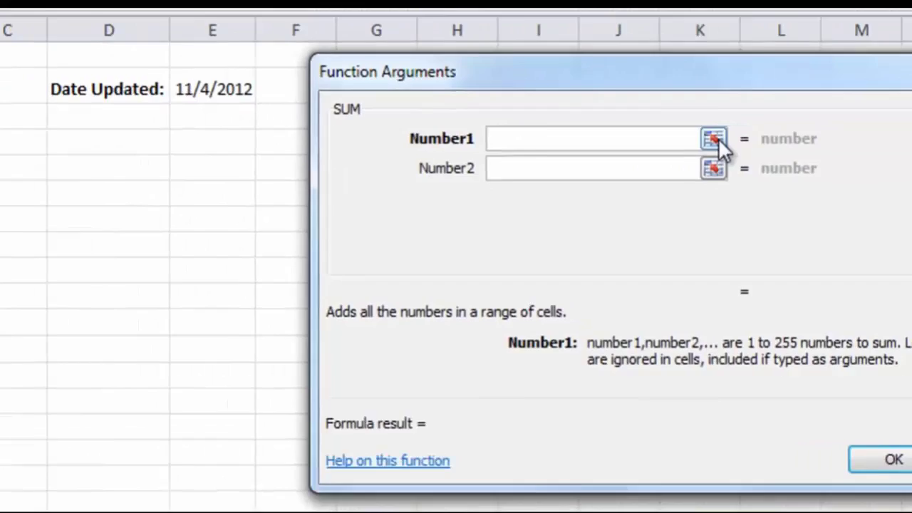
pyautogui.click(713, 139)
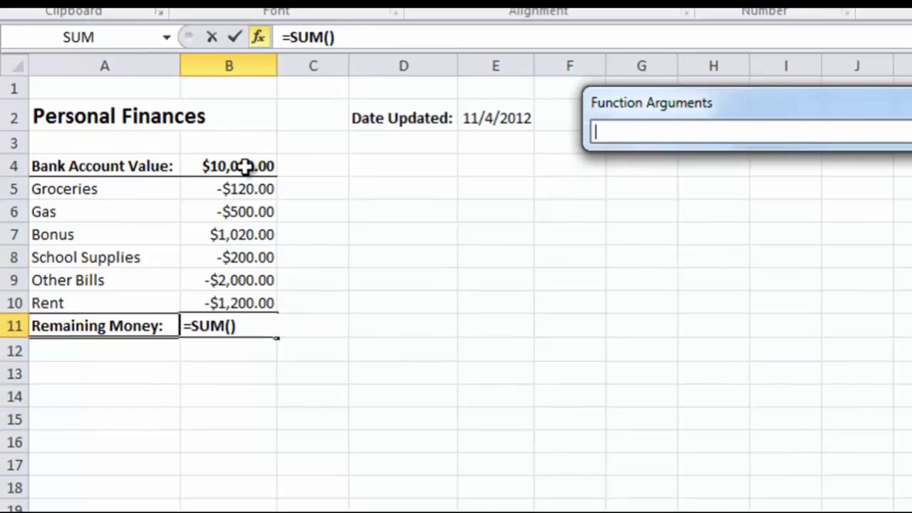
pyautogui.moveTo(249, 165); pyautogui.dragTo(247, 299)
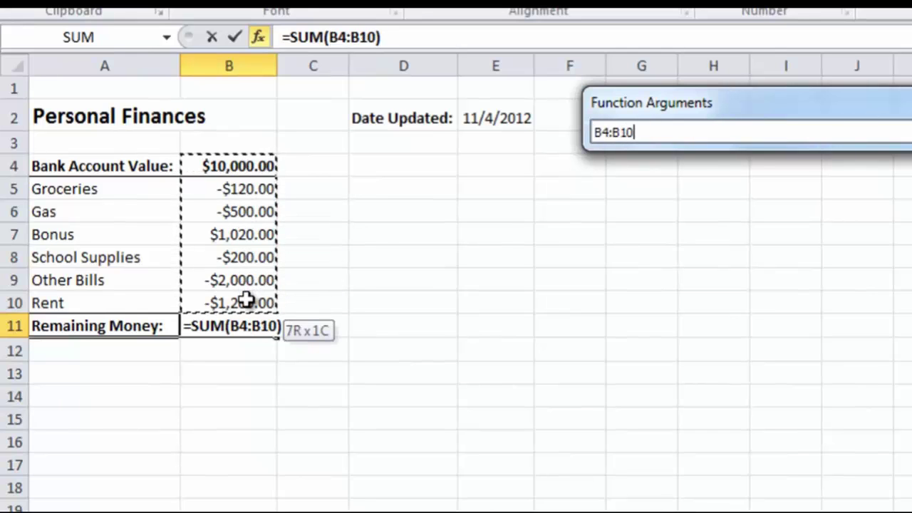
pyautogui.press('Return')
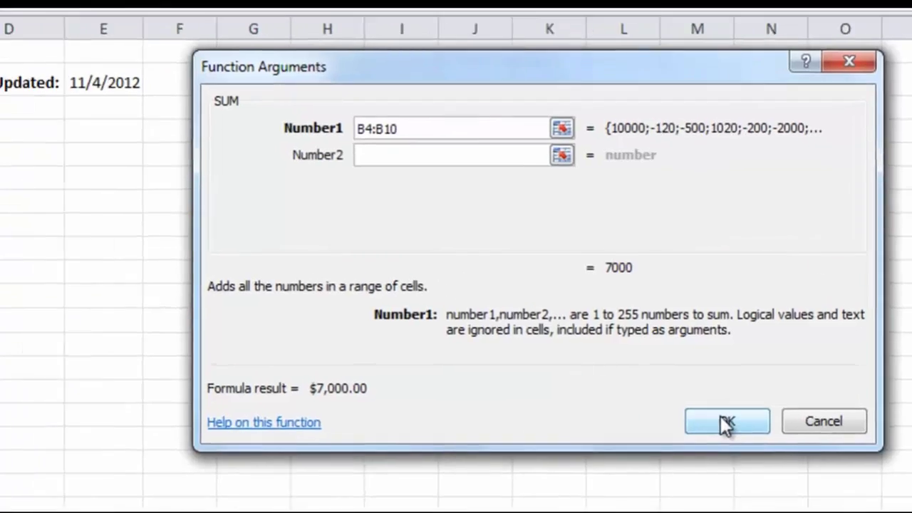
pyautogui.click(726, 423)
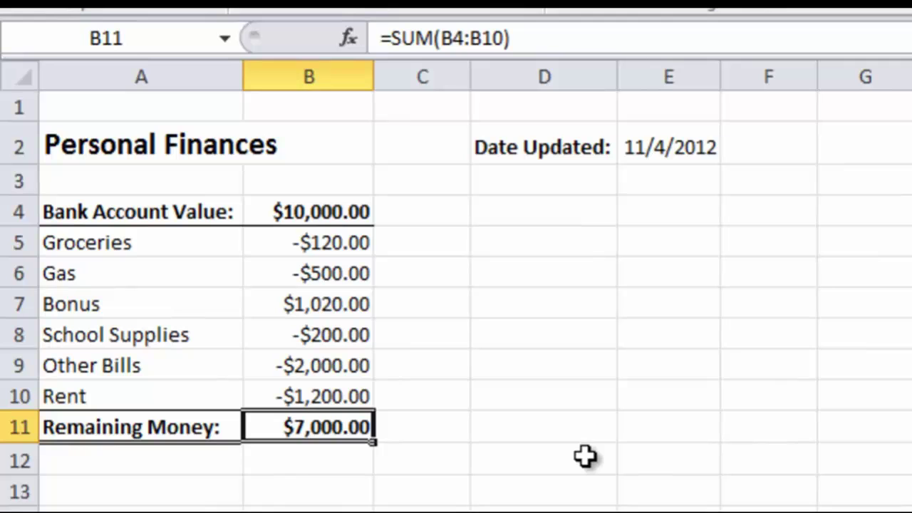
pyautogui.press('Return')
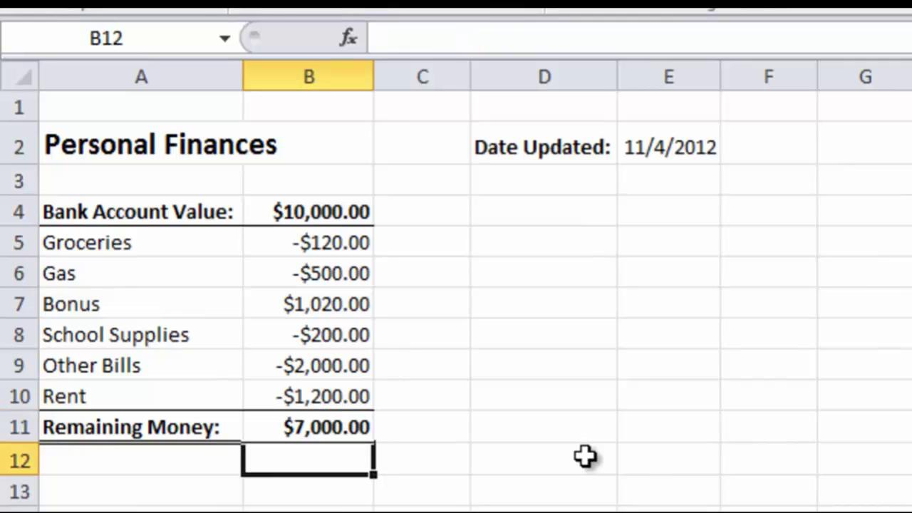
# Look through the Insert Function categories and the SUM function's arguments for cell B12, leaving the cell empty
pyautogui.click(348, 38)
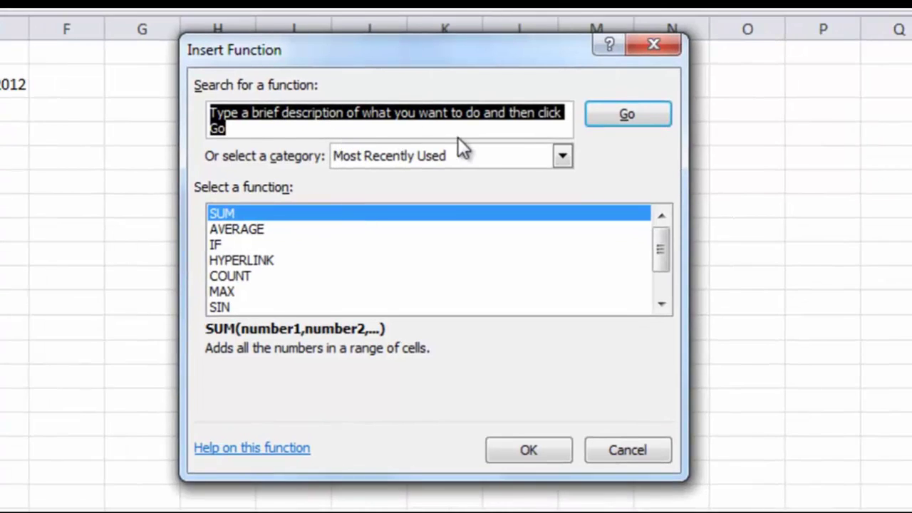
pyautogui.click(563, 158)
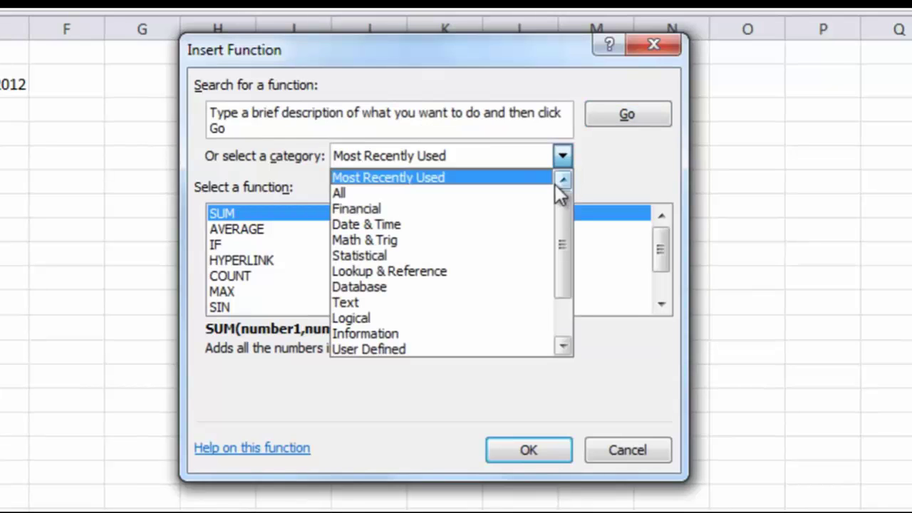
pyautogui.moveTo(565, 206); pyautogui.dragTo(592, 171)
pyautogui.click(599, 171)
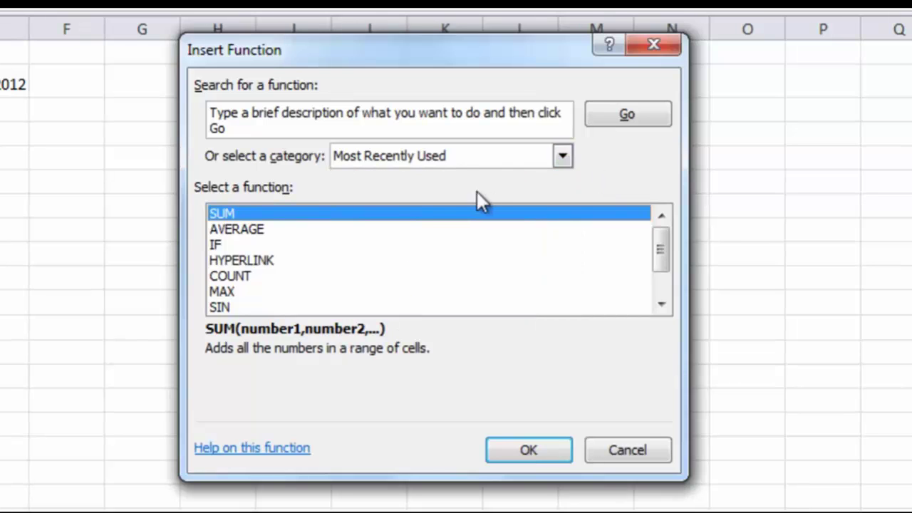
pyautogui.moveTo(662, 250); pyautogui.dragTo(383, 208)
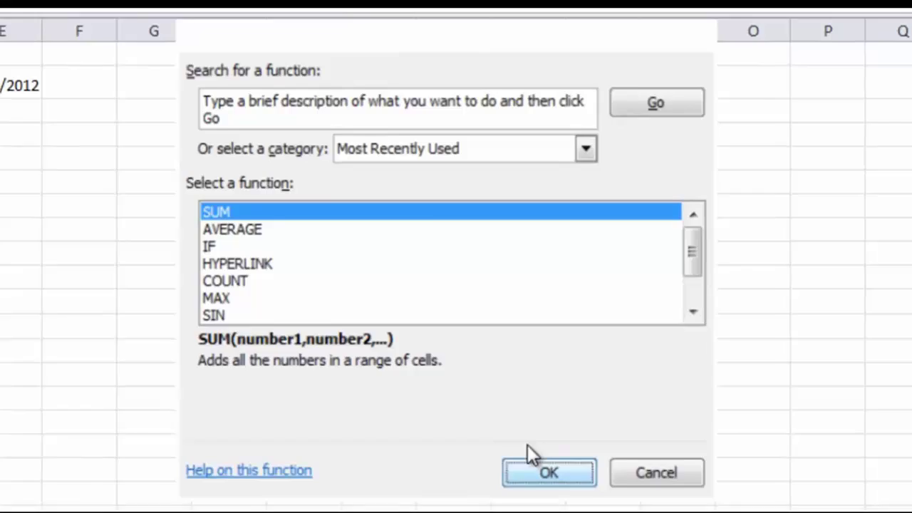
pyautogui.click(526, 451)
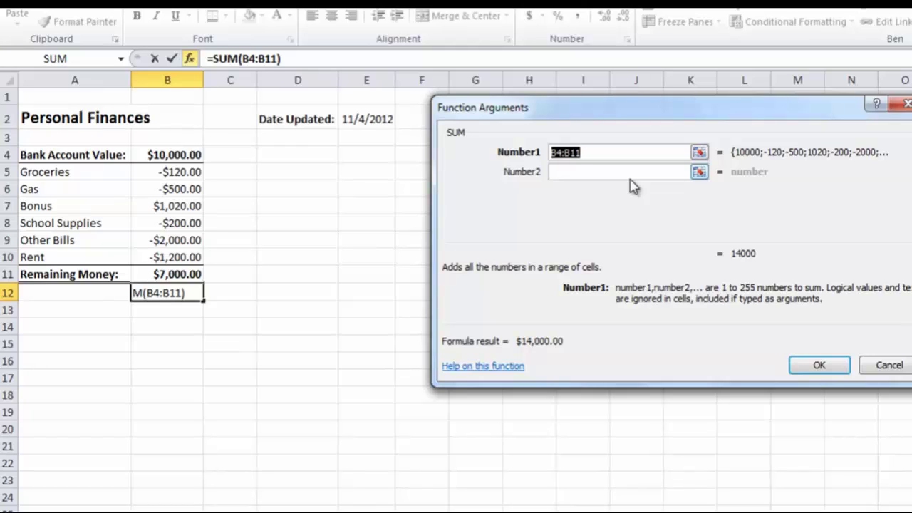
pyautogui.click(900, 374)
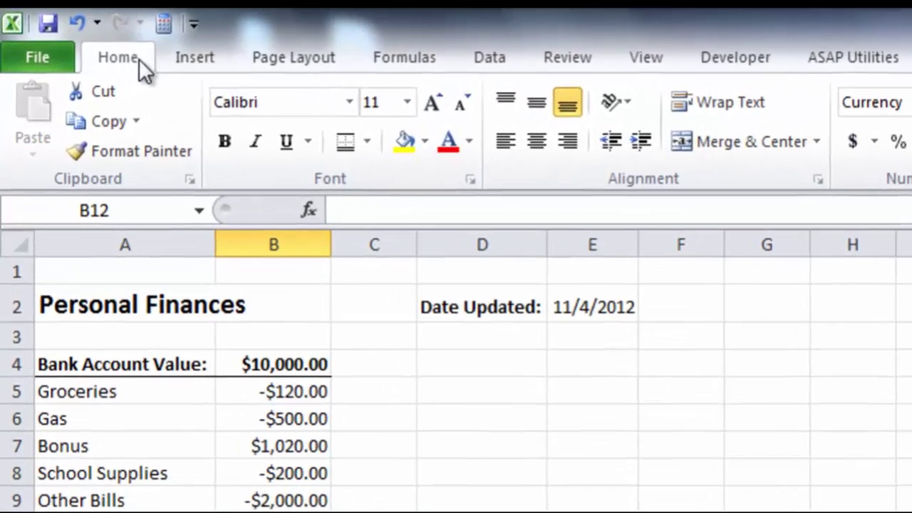
pyautogui.click(213, 62)
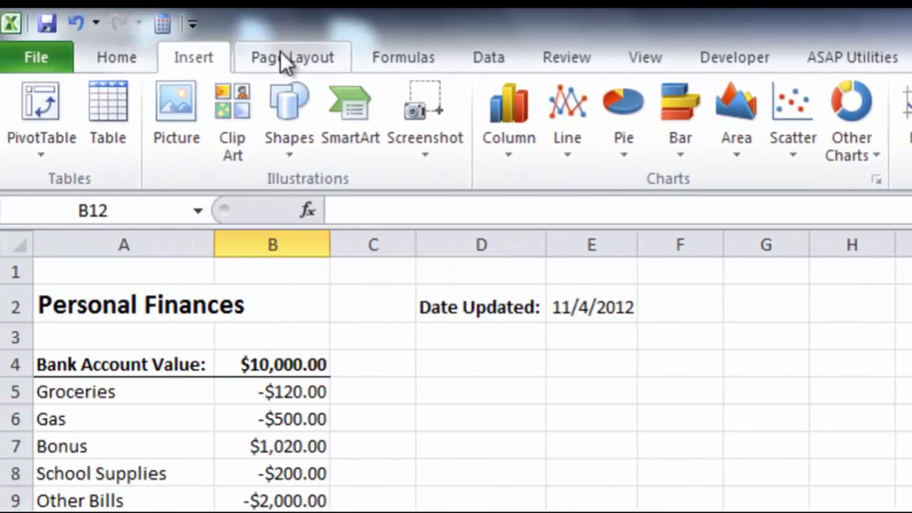
pyautogui.click(285, 57)
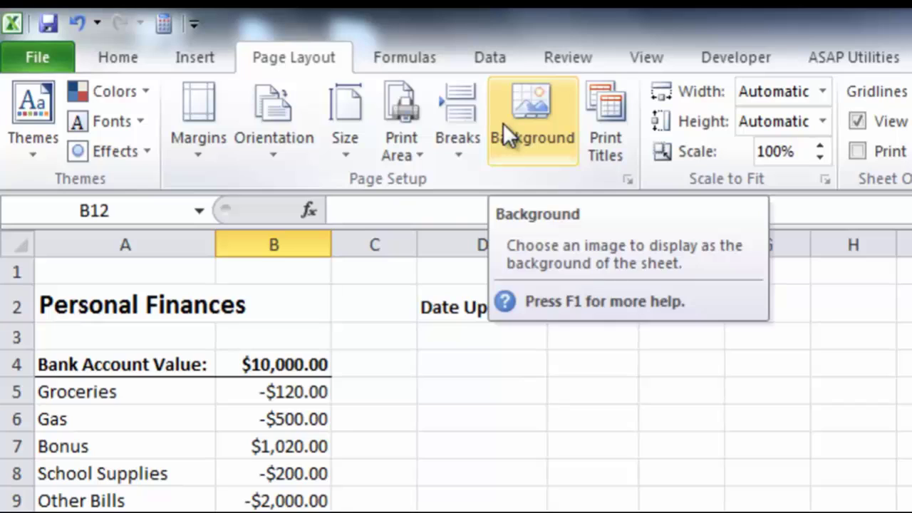
pyautogui.click(423, 61)
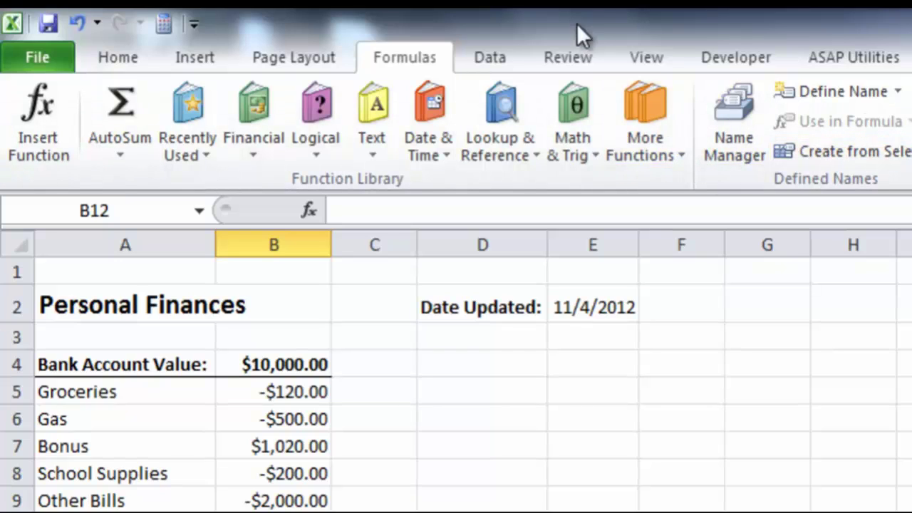
pyautogui.click(501, 61)
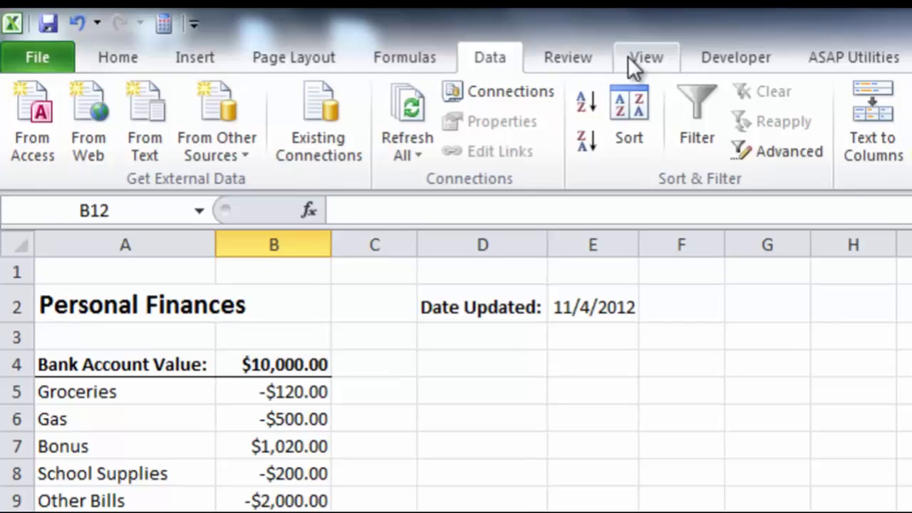
pyautogui.click(128, 63)
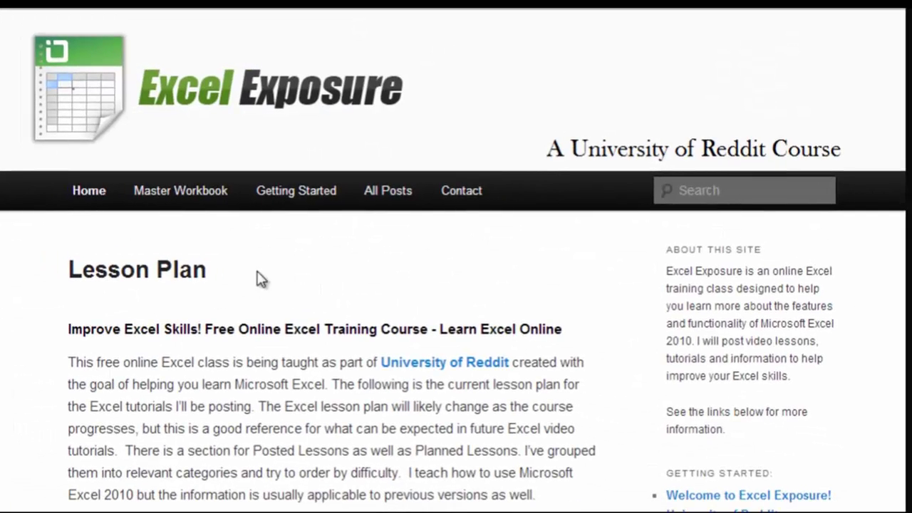
# Download the Excel Exposure Master Workbook [10-24-2012] from the site's Master Workbook page and open it in Excel with editing enabled
pyautogui.click(195, 201)
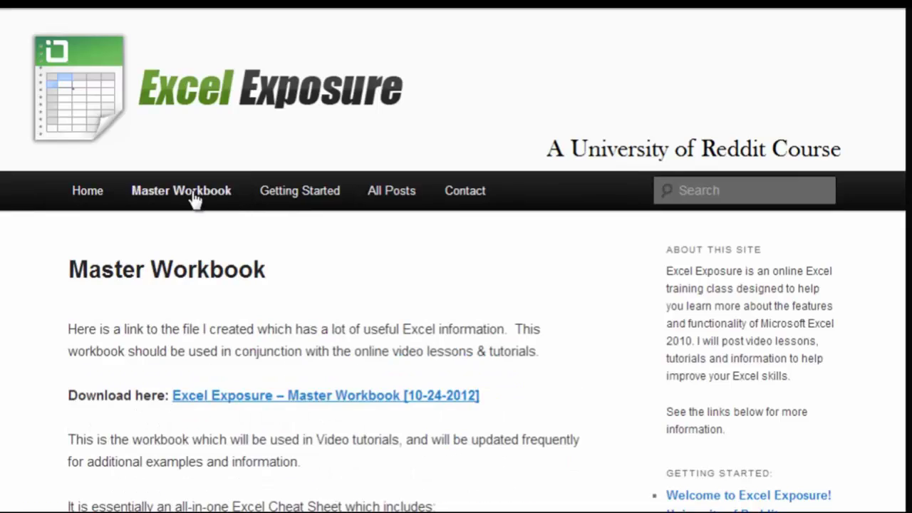
pyautogui.click(378, 405)
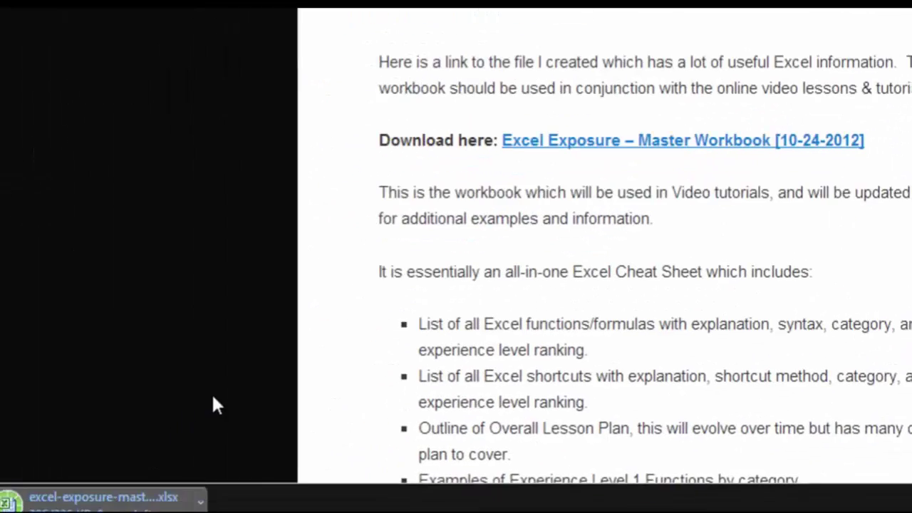
pyautogui.click(191, 498)
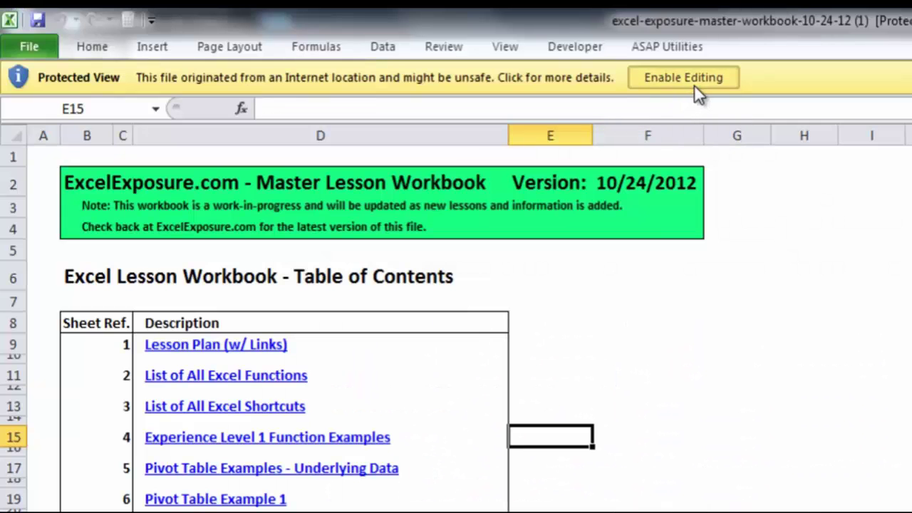
pyautogui.click(695, 85)
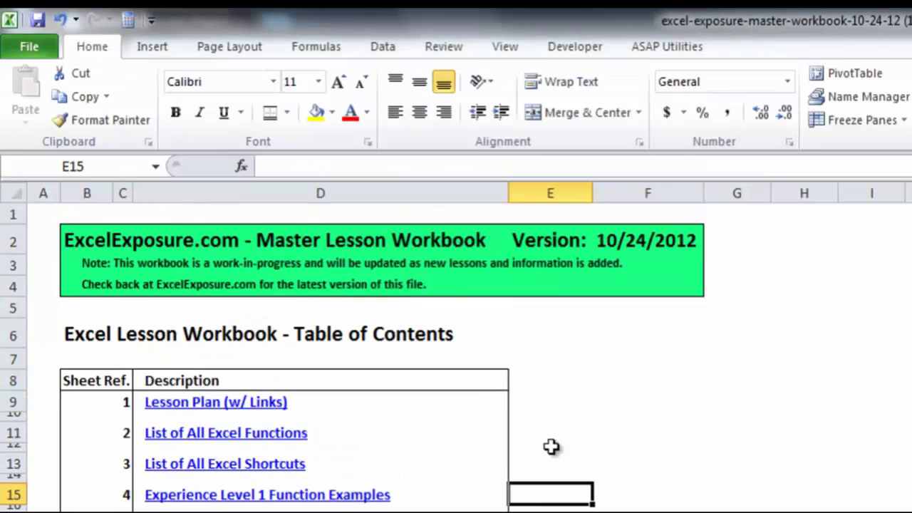